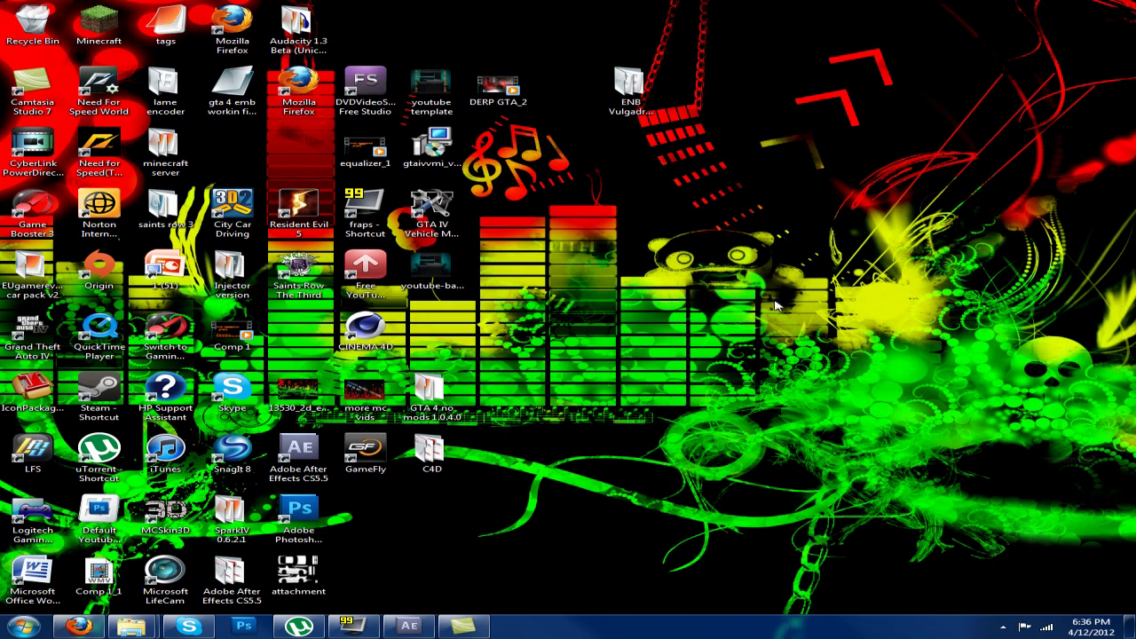
pyautogui.moveTo(757, 444); pyautogui.dragTo(782, 71)
pyautogui.moveTo(808, 1)
pyautogui.mouseDown()
pyautogui.moveTo(827, 215)
pyautogui.moveTo(896, 621)
pyautogui.moveTo(796, 38)
pyautogui.mouseUp()
pyautogui.click(632, 98)
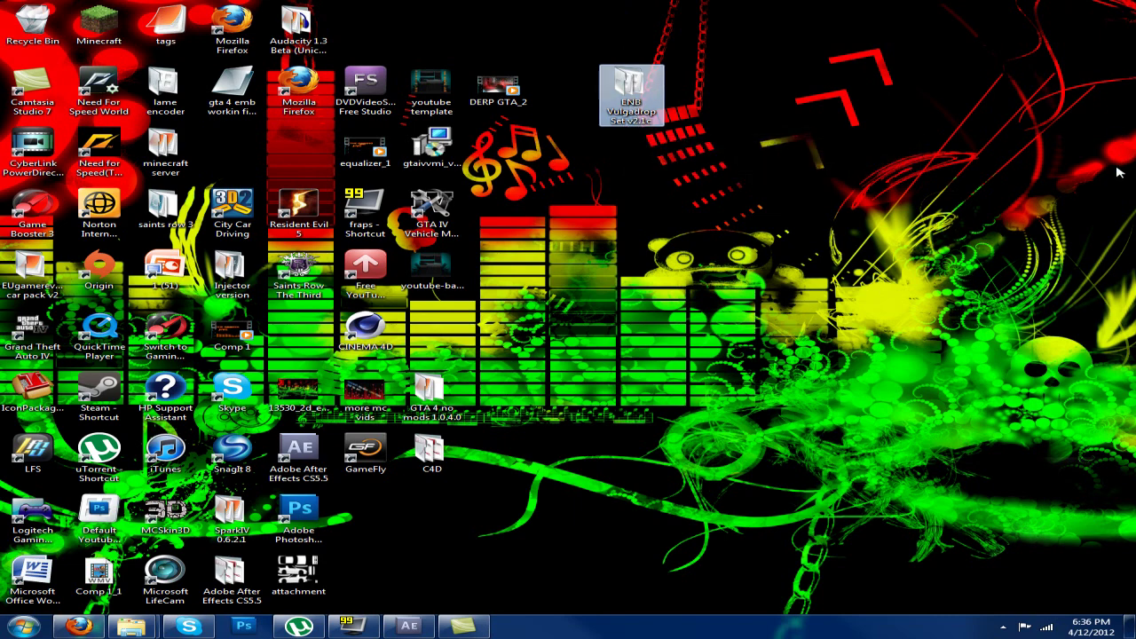
# Review the GTA IV ENB mod's YouTube page and its 1.0.7.0 ENB Graphic Mod 2.1c page on GTA4-Mods.com in Firefox.
pyautogui.click(73, 627)
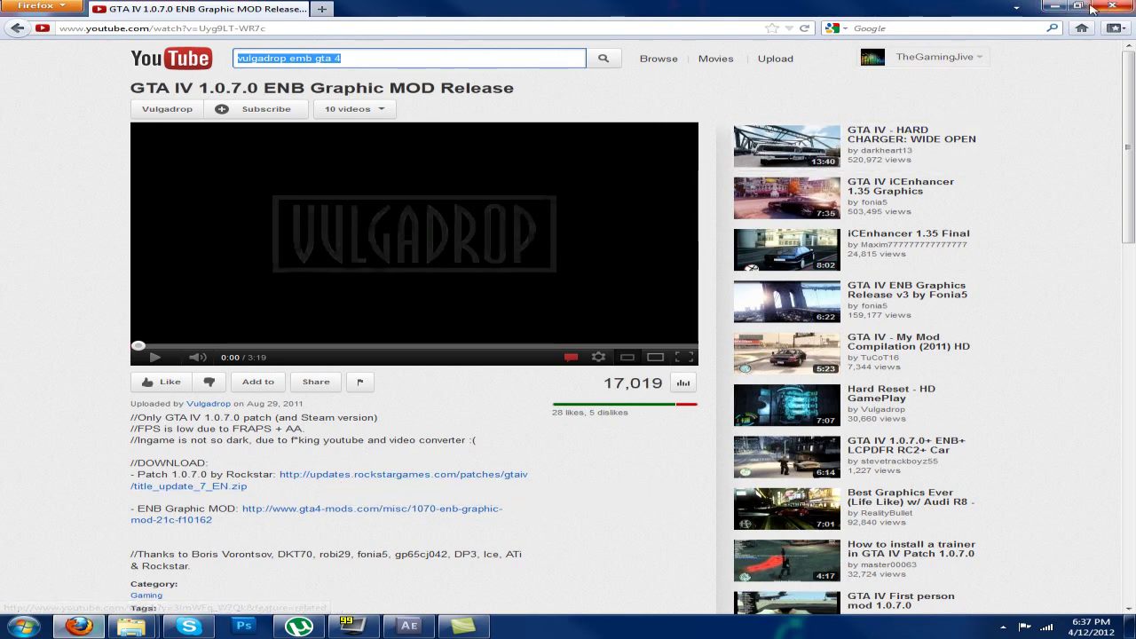
pyautogui.click(1054, 7)
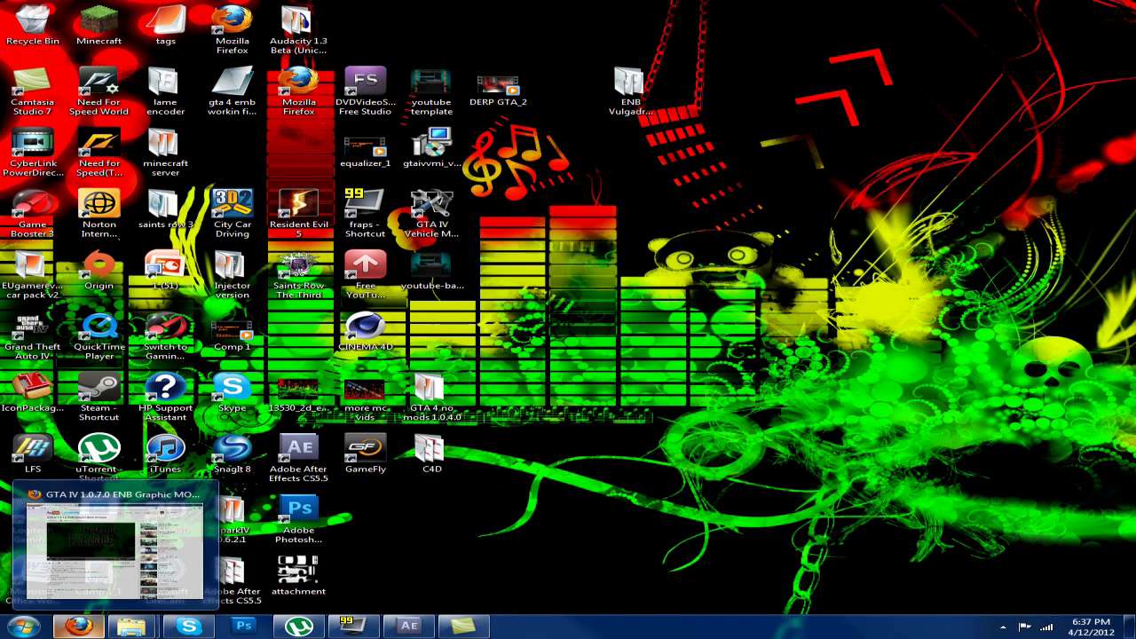
pyautogui.click(78, 627)
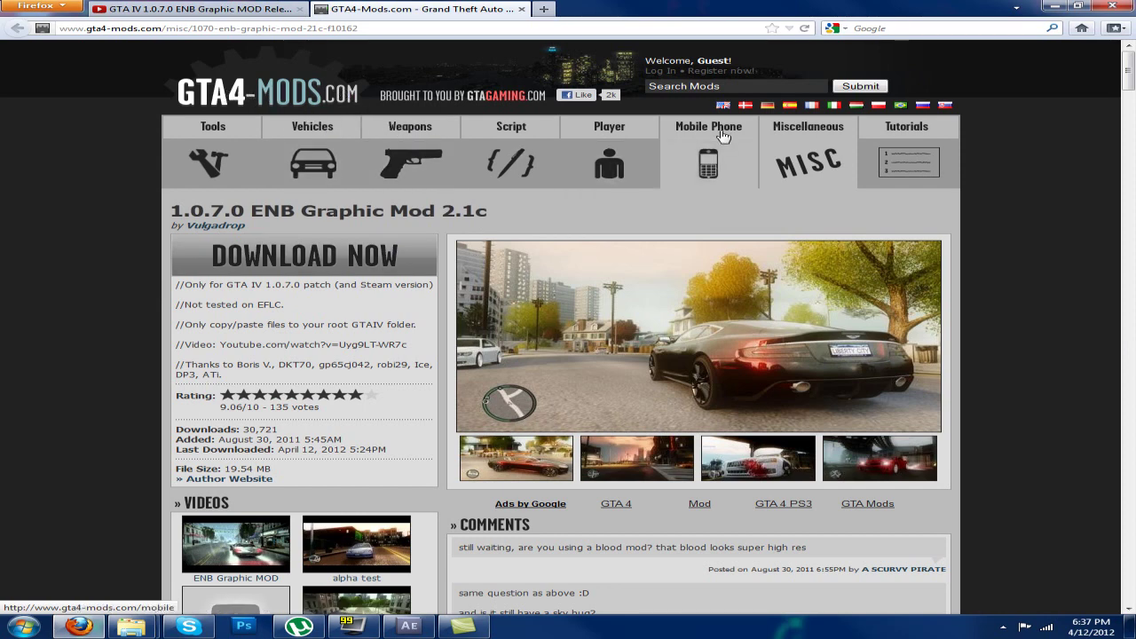
pyautogui.scroll(-3, 318, 431)
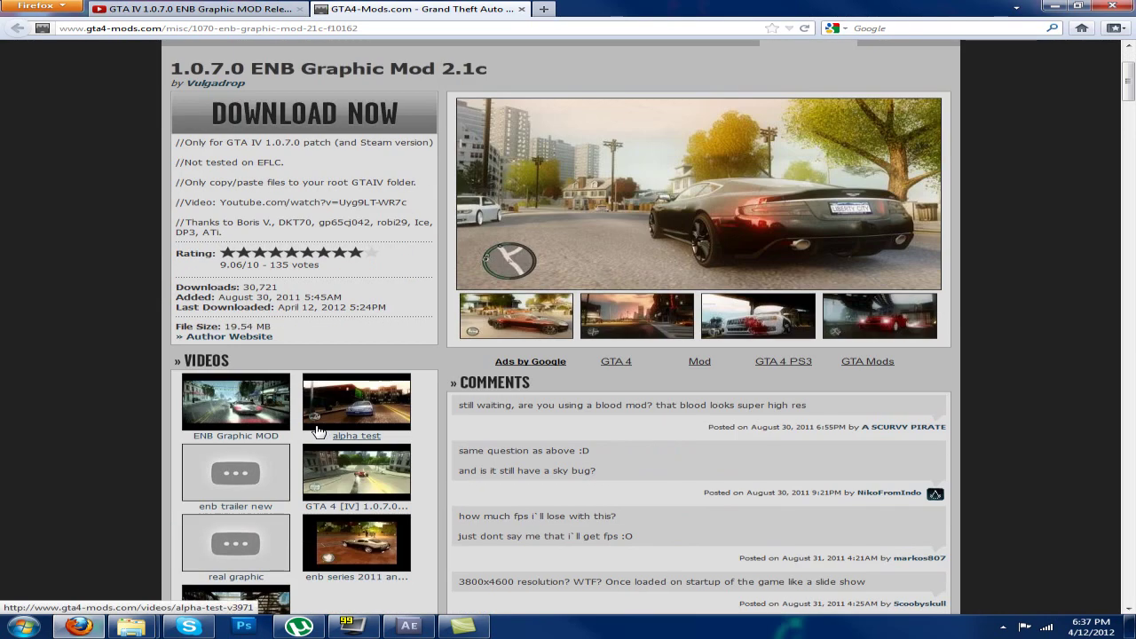
pyautogui.scroll(3, 74, 395)
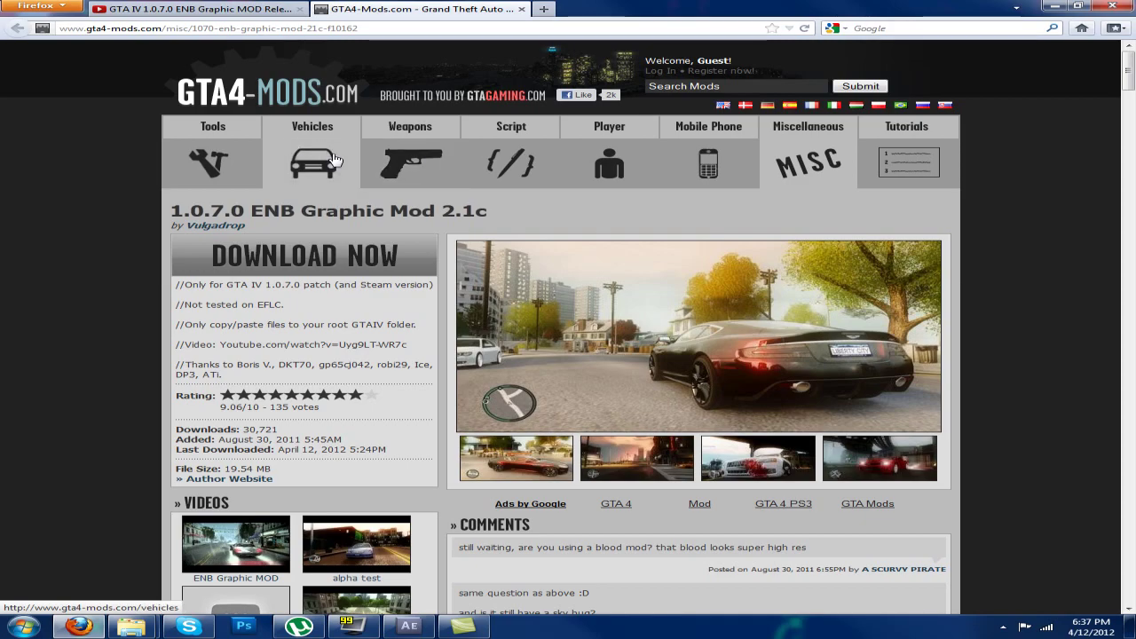
pyautogui.click(373, 257)
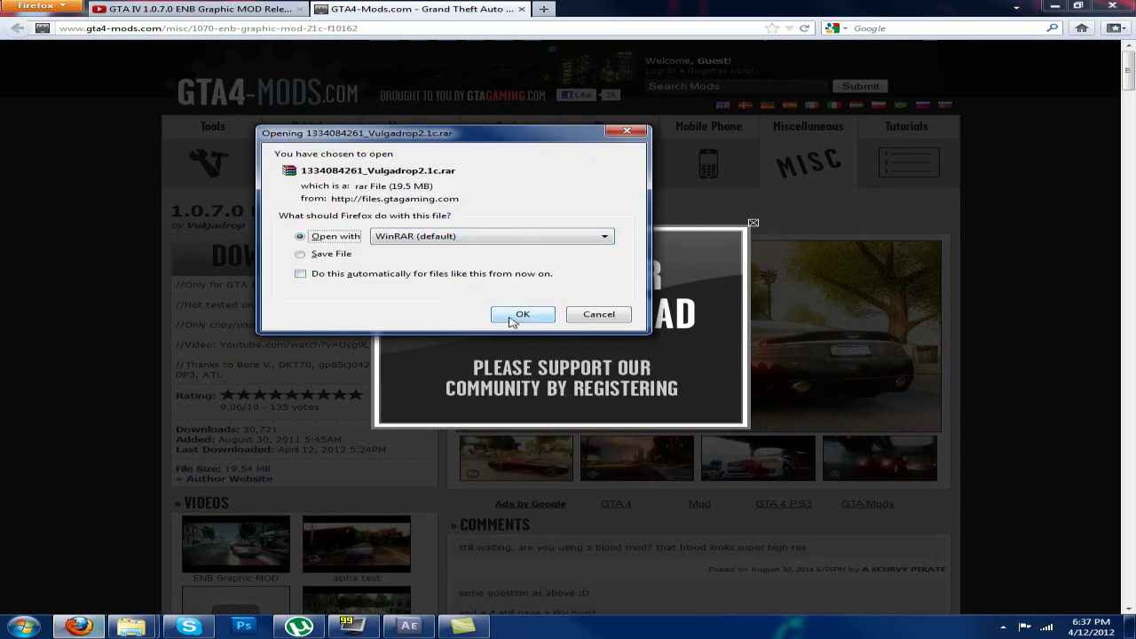
pyautogui.click(522, 314)
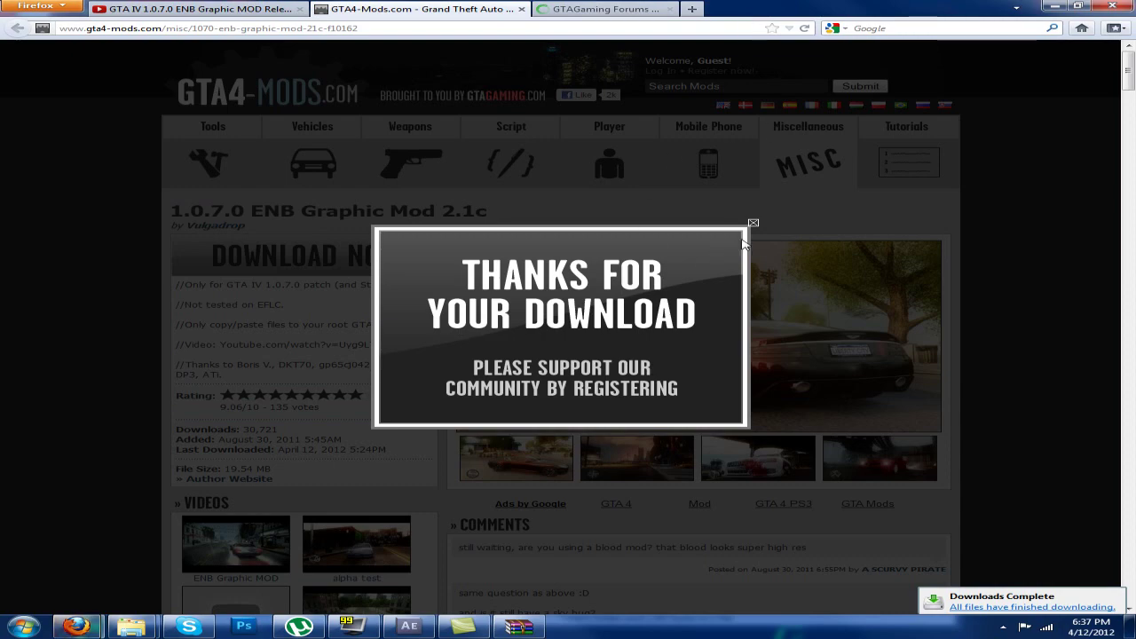
pyautogui.click(753, 222)
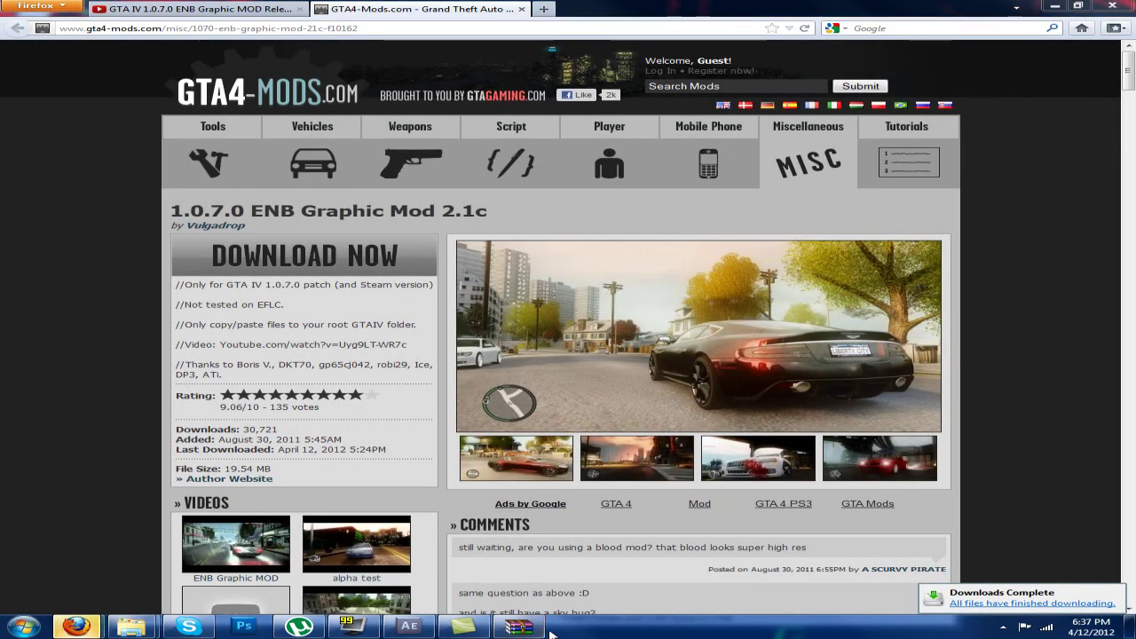
pyautogui.click(520, 627)
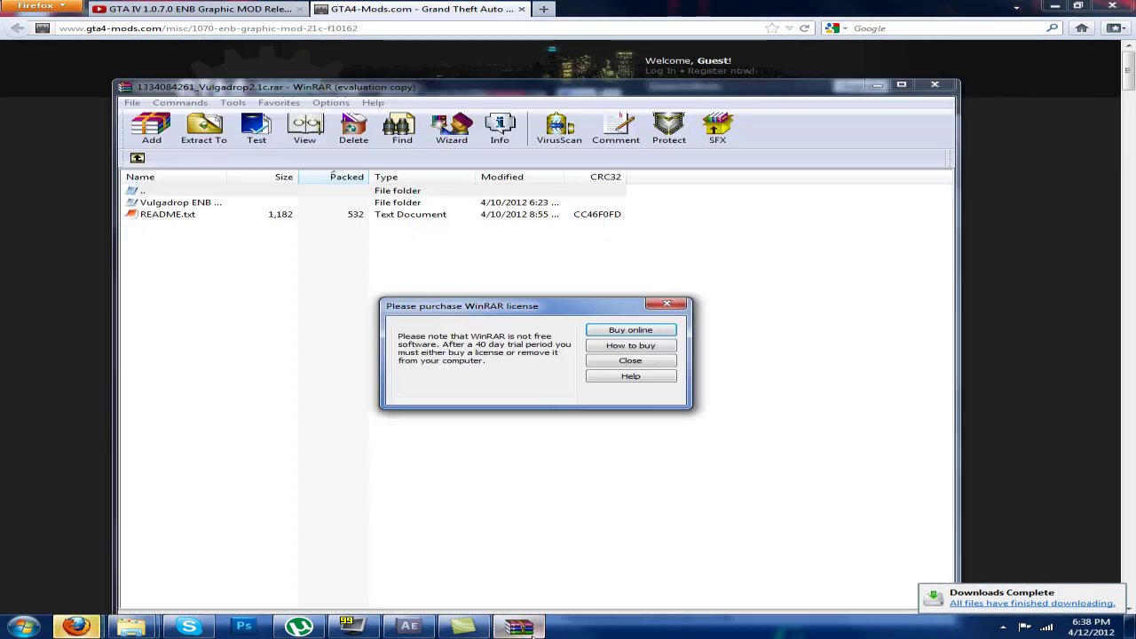
pyautogui.click(630, 360)
pyautogui.click(1065, 6)
pyautogui.click(1065, 7)
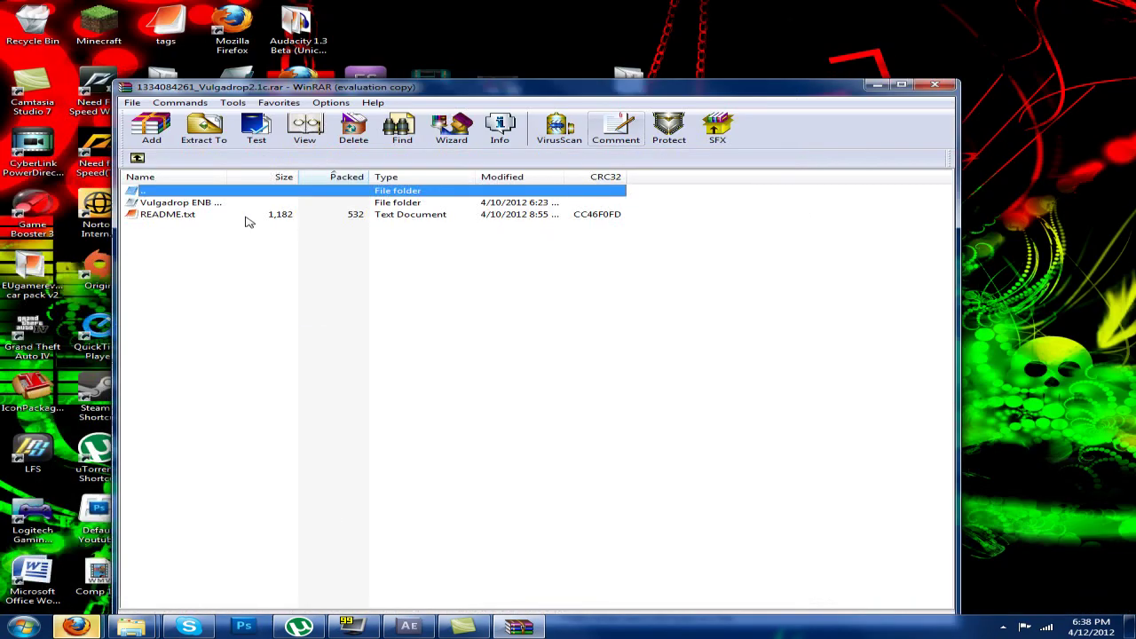
# Read the installation notes in the archive's README.txt, then close the archive and the notes.
pyautogui.doubleClick(152, 216)
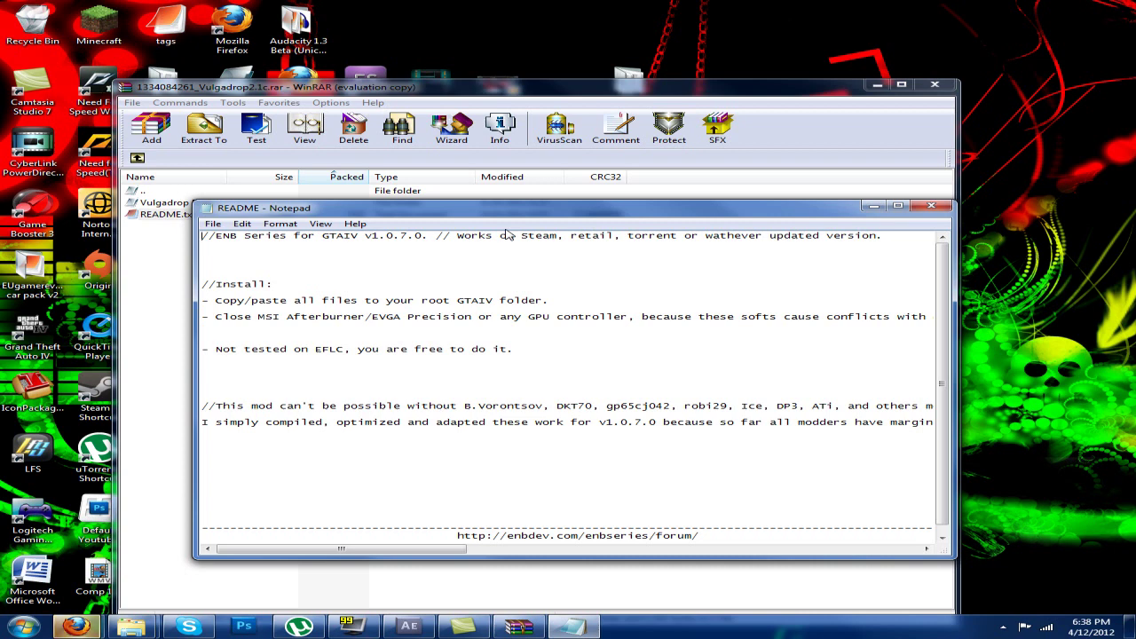
pyautogui.moveTo(401, 549); pyautogui.dragTo(525, 537)
pyautogui.click(928, 205)
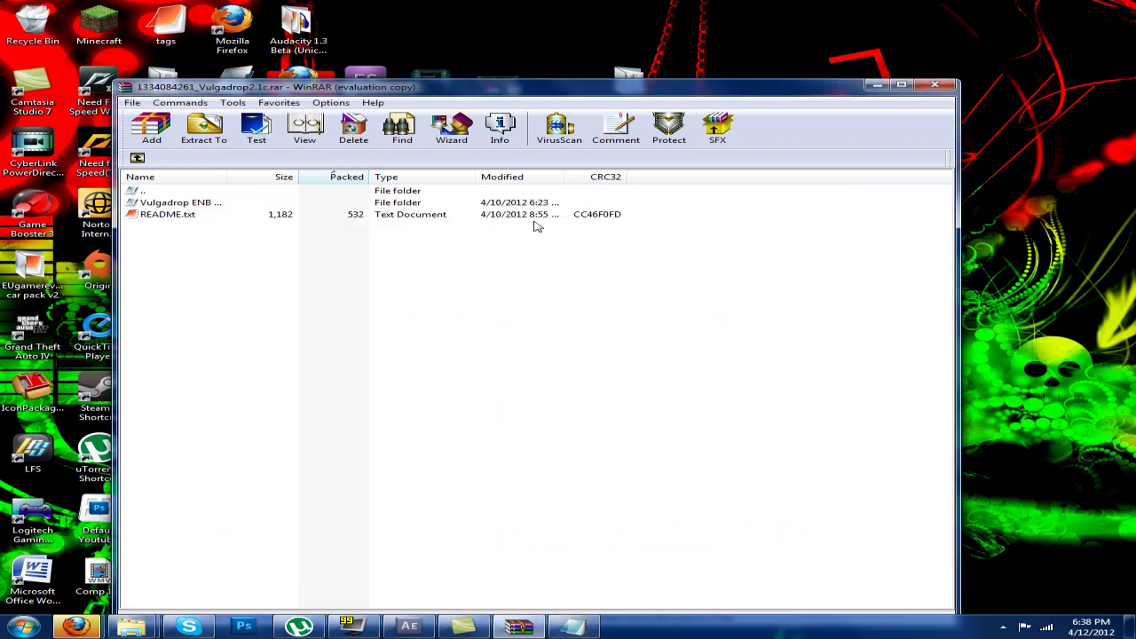
pyautogui.click(170, 203)
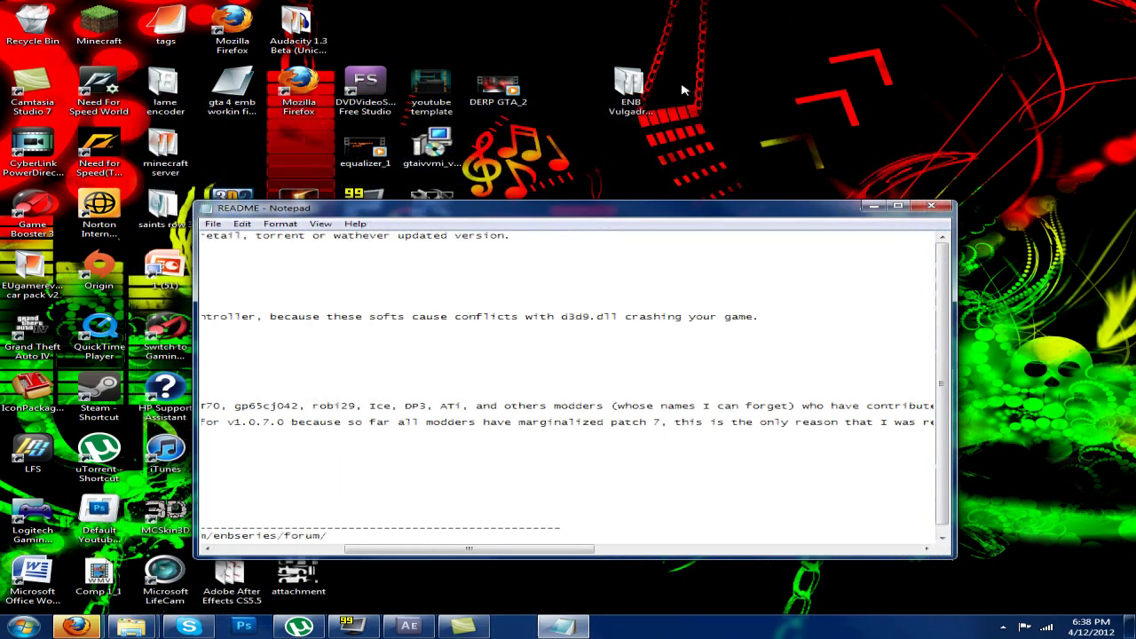
pyautogui.click(930, 206)
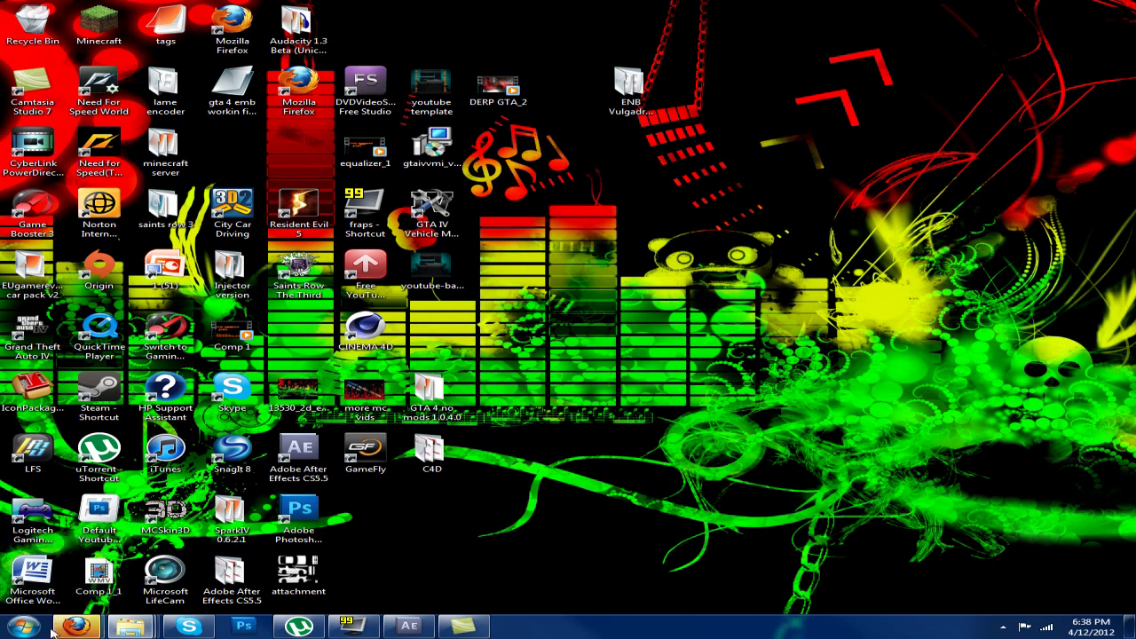
# Open the Grand Theft Auto IV folder under Program Files (x86), Rockstar Games, and move its window clear of the desktop icons.
pyautogui.click(26, 619)
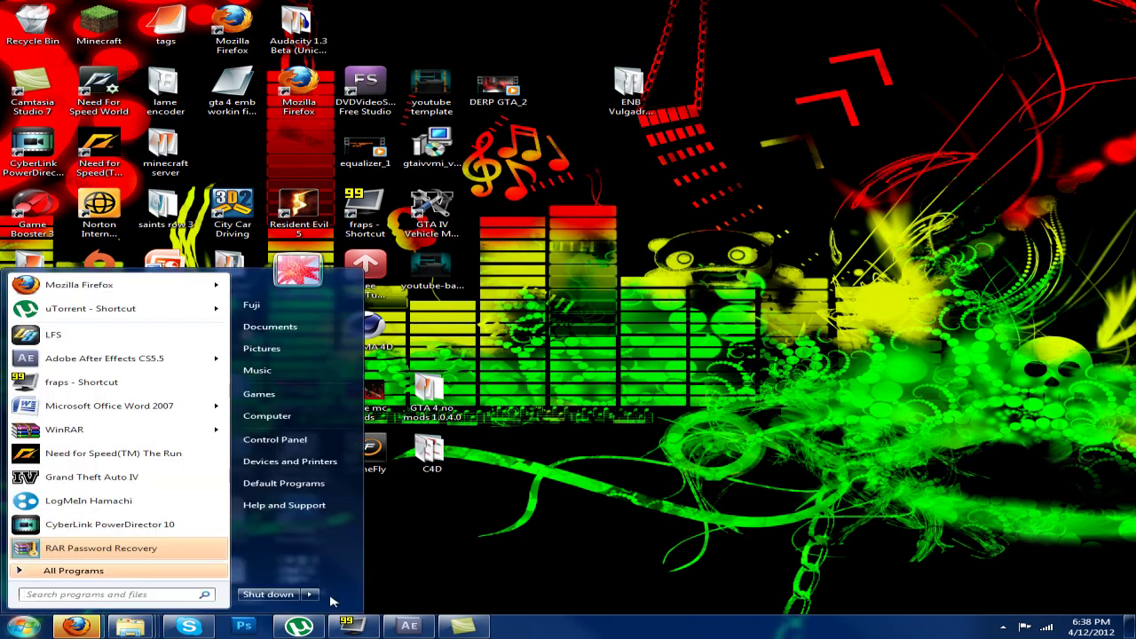
pyautogui.click(268, 416)
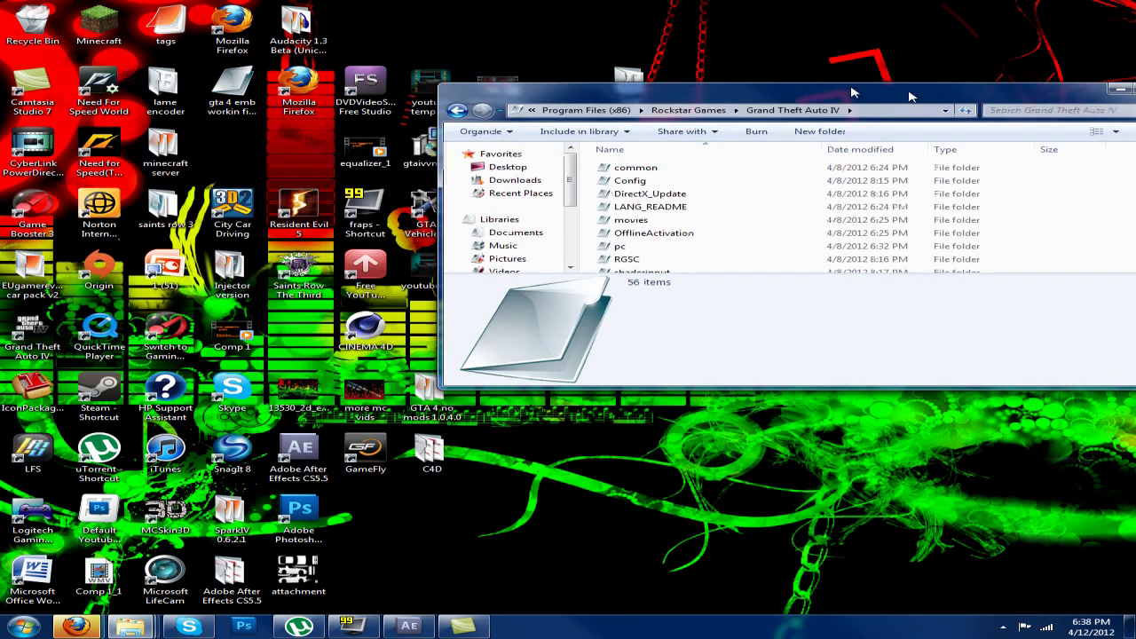
pyautogui.moveTo(852, 91); pyautogui.dragTo(969, 13)
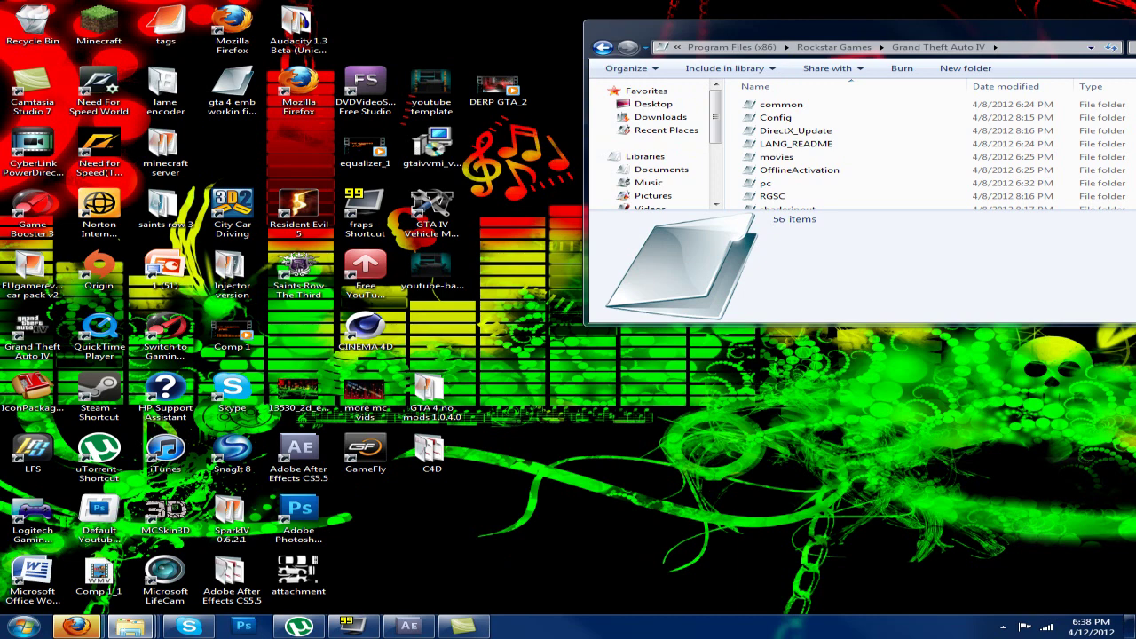
# Paste the copied ENB Vulgadrop Set v2.1c files into the Grand Theft Auto IV folder, replacing all conflicting files and merging all matching folders.
pyautogui.rightClick(730, 129)
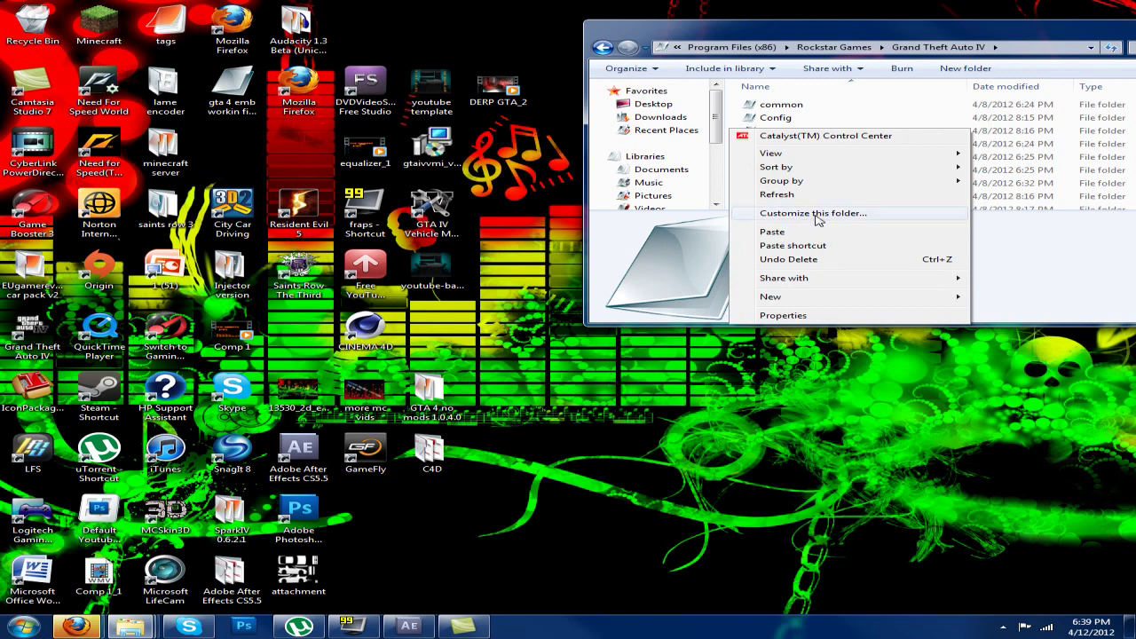
pyautogui.click(739, 234)
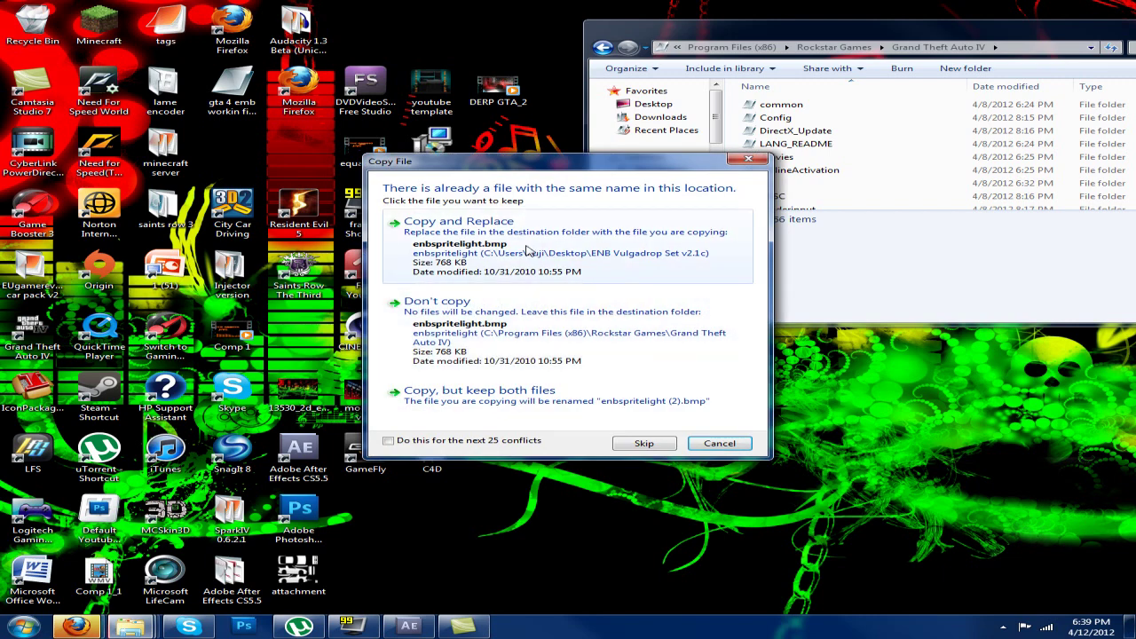
pyautogui.click(400, 442)
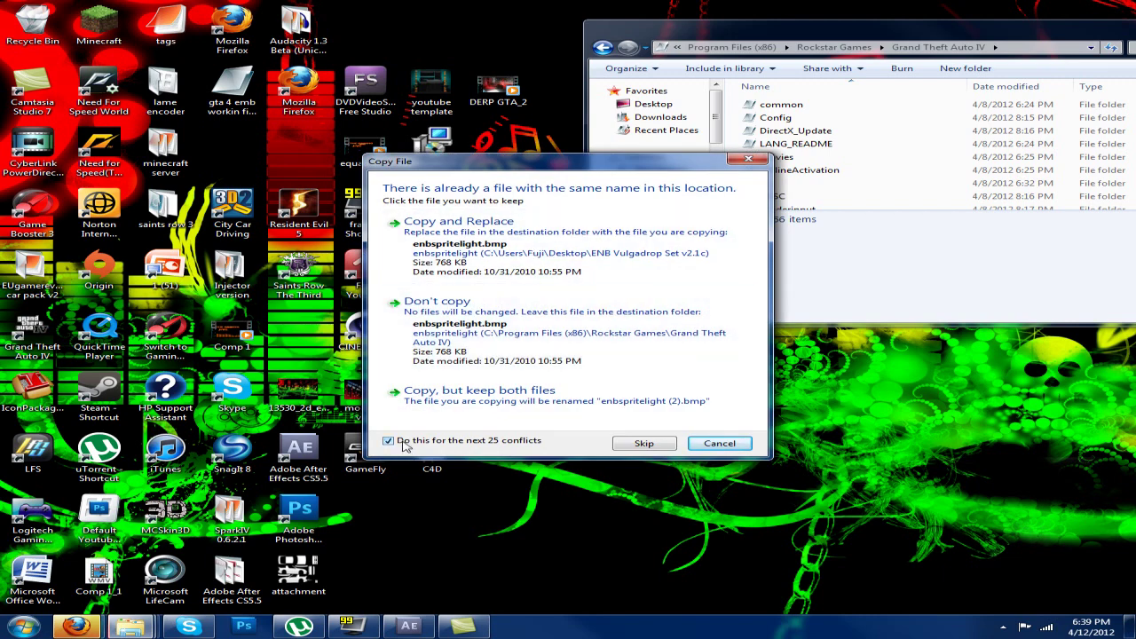
pyautogui.click(501, 241)
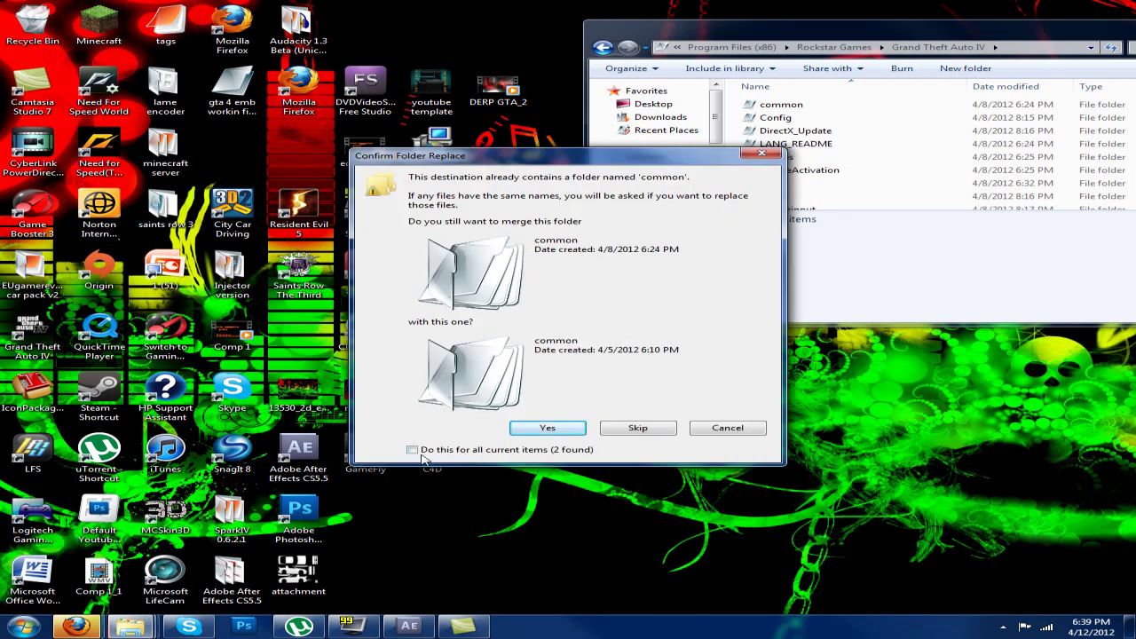
pyautogui.click(413, 450)
pyautogui.click(547, 429)
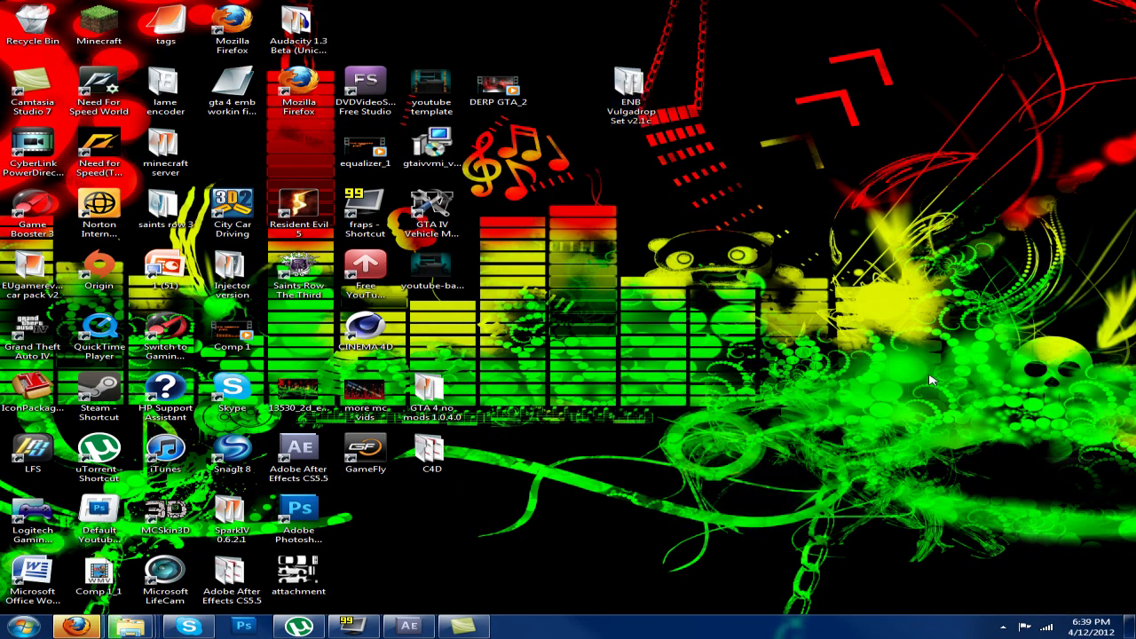
pyautogui.click(414, 628)
pyautogui.click(413, 628)
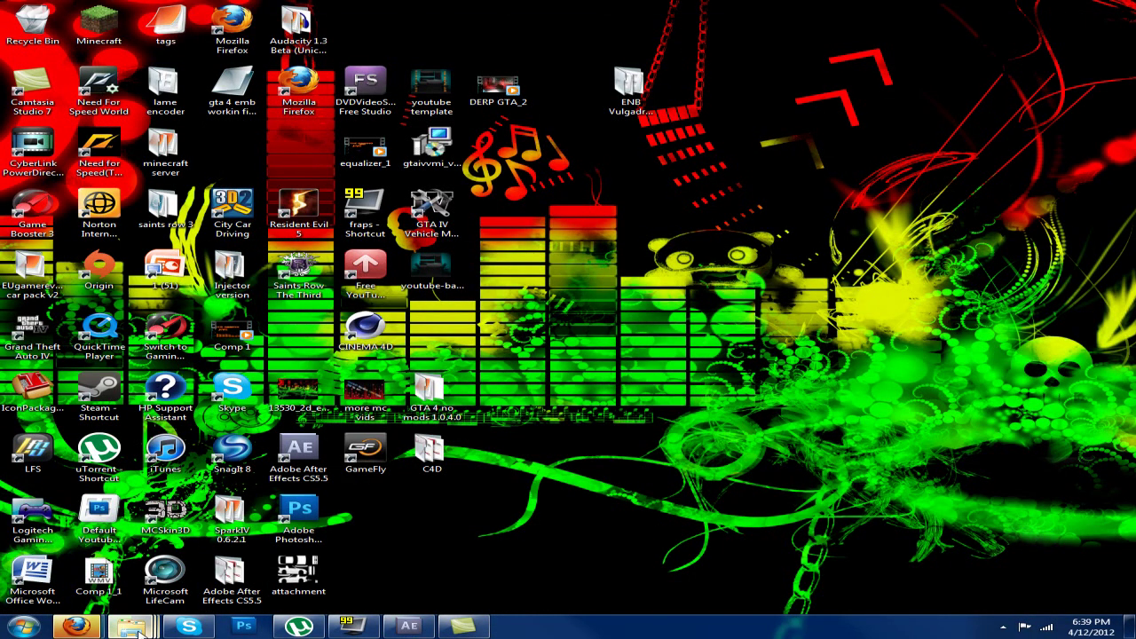
pyautogui.moveTo(133, 627)
pyautogui.click(976, 507)
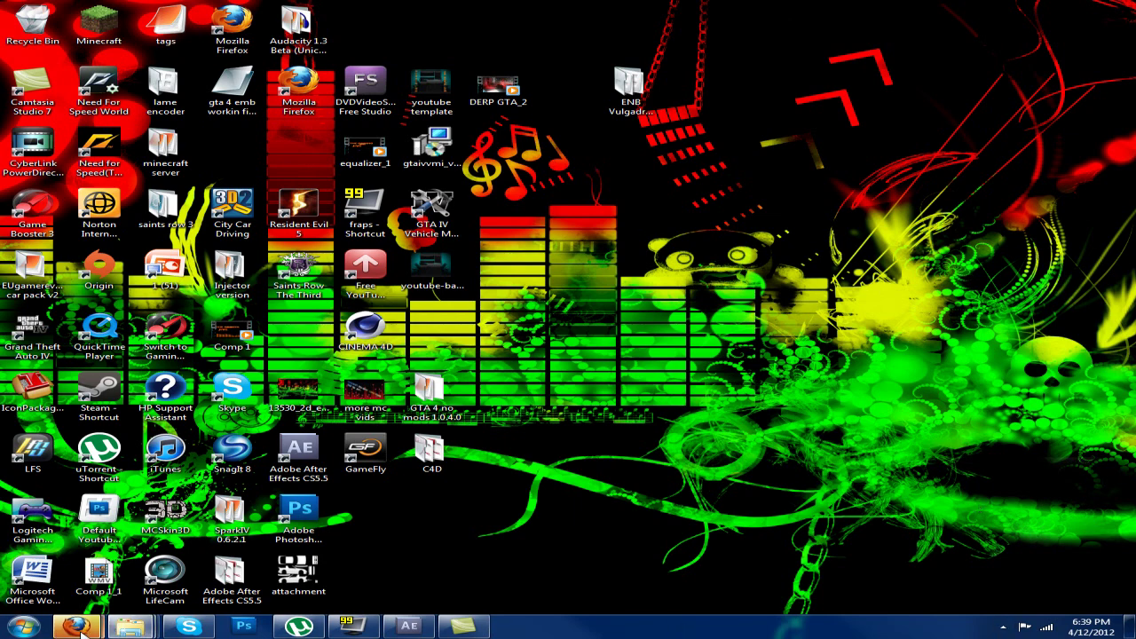
pyautogui.moveTo(75, 627)
pyautogui.click(324, 553)
pyautogui.click(1054, 5)
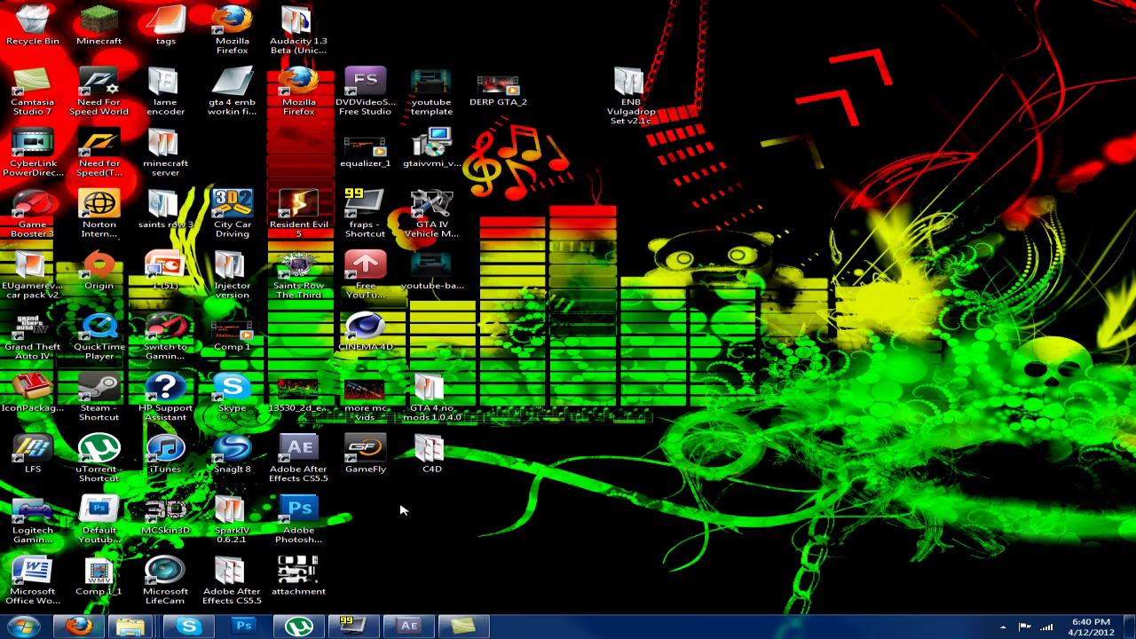
# Check the GTA4-Mods.com page and the 4shared download page for GTA IV Road Textures by Fonias.rar in Firefox.
pyautogui.moveTo(77, 630)
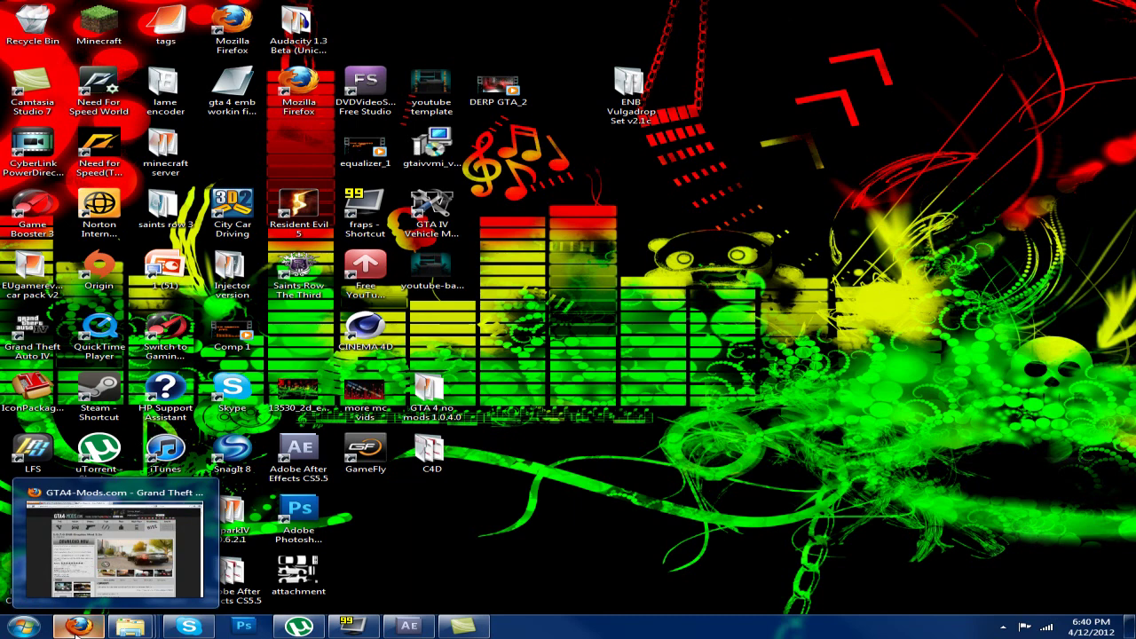
pyautogui.click(78, 627)
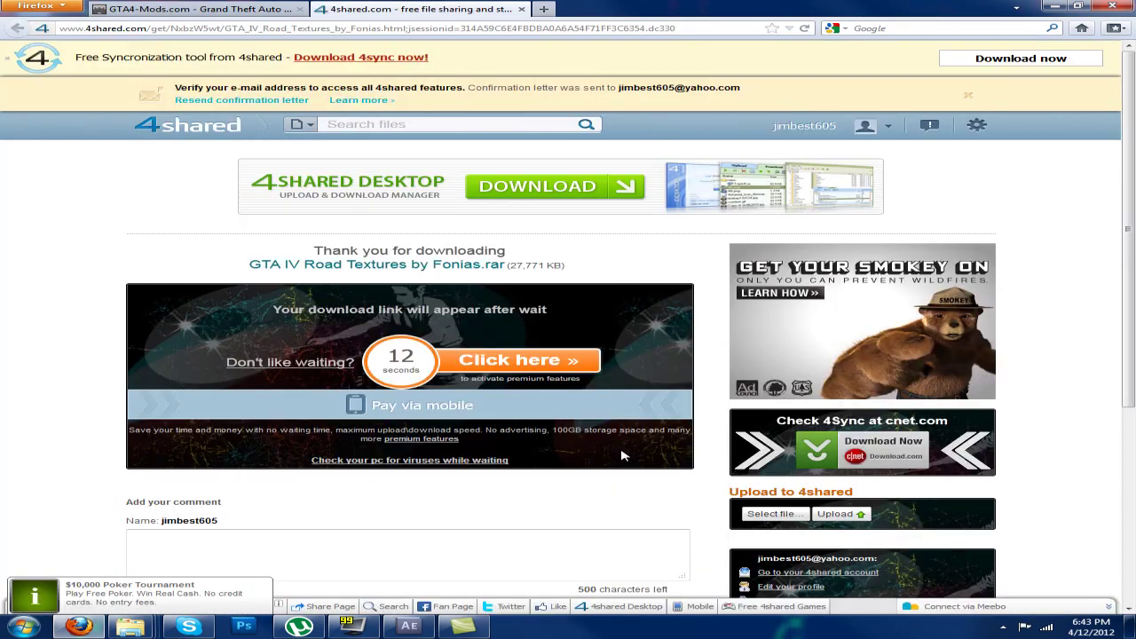
pyautogui.click(195, 8)
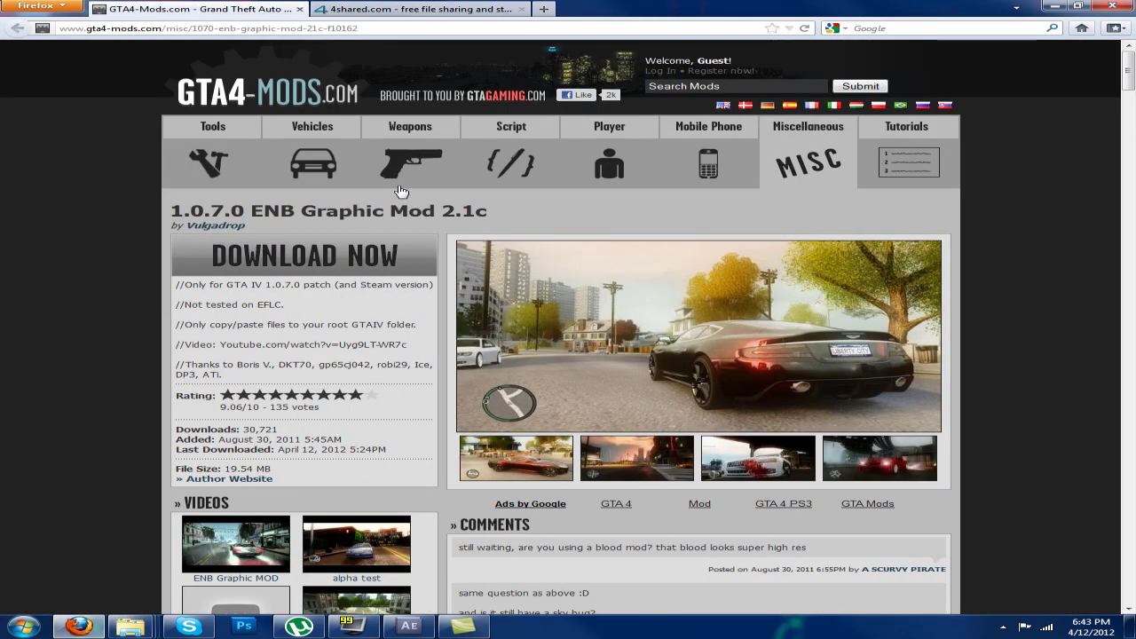
pyautogui.click(1133, 630)
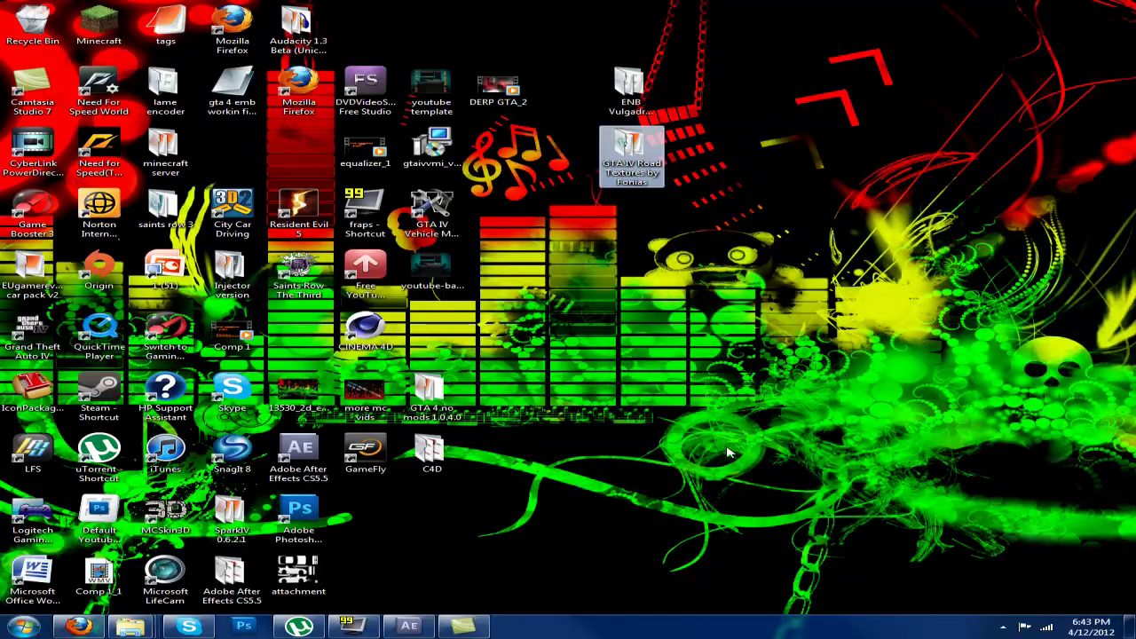
pyautogui.click(101, 629)
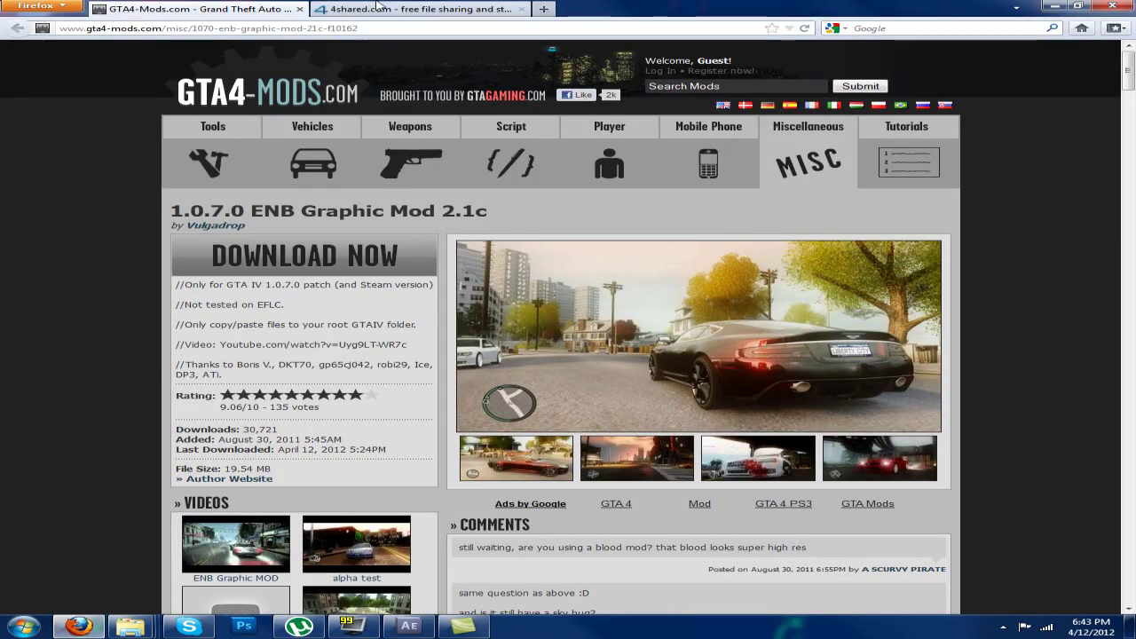
pyautogui.click(377, 8)
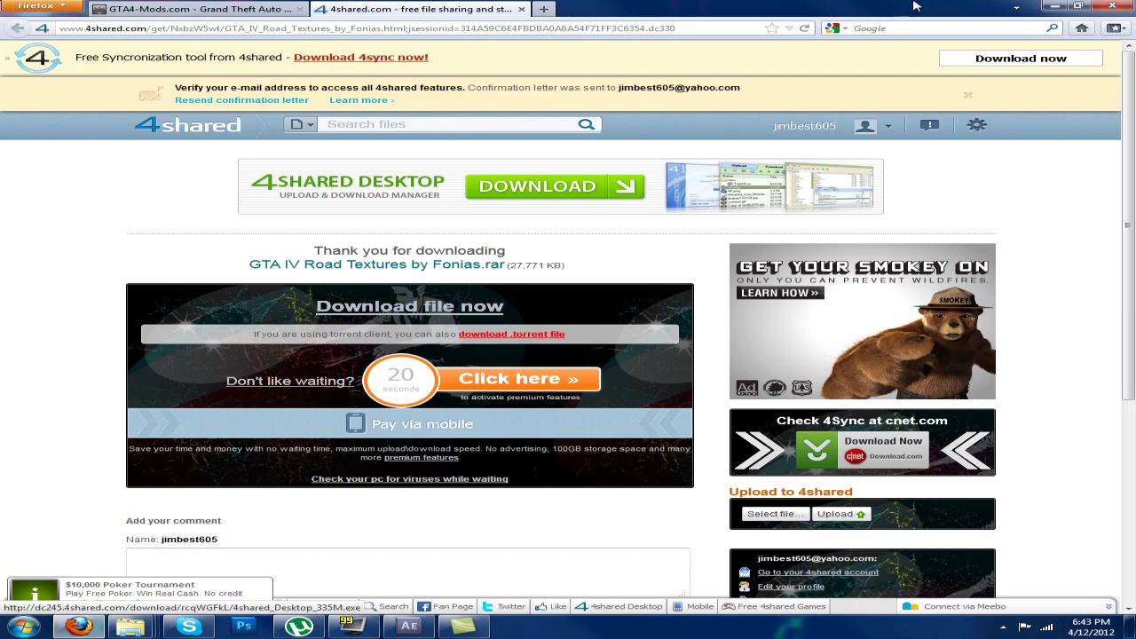
pyautogui.click(1054, 6)
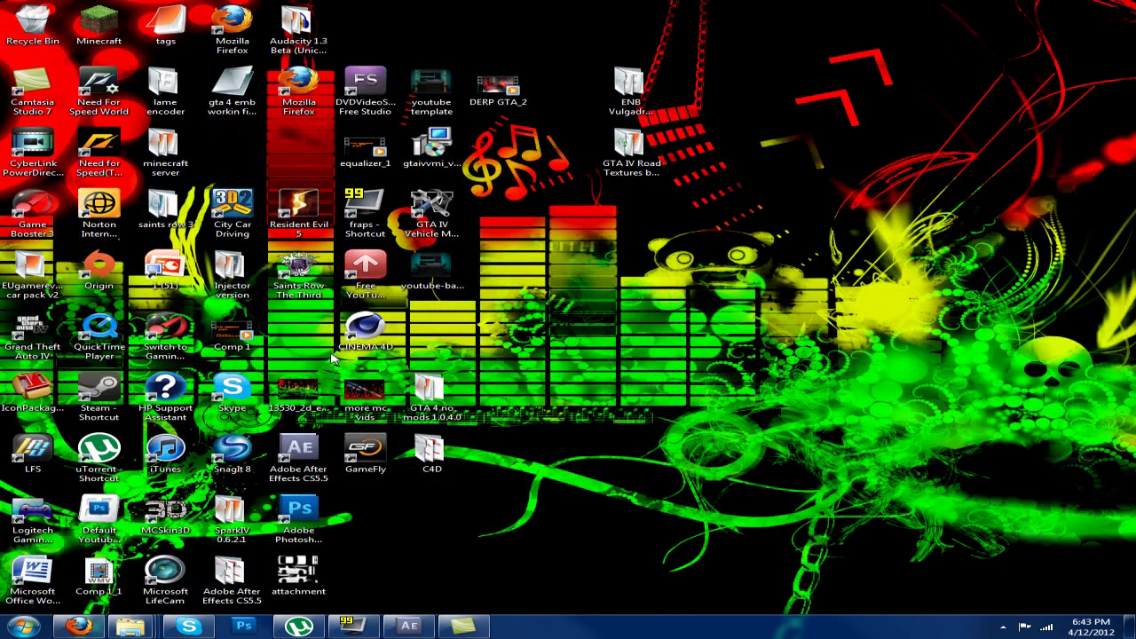
# Open the GTA IV Road Textures by Fonias folder on the desktop.
pyautogui.click(24, 632)
pyautogui.click(626, 173)
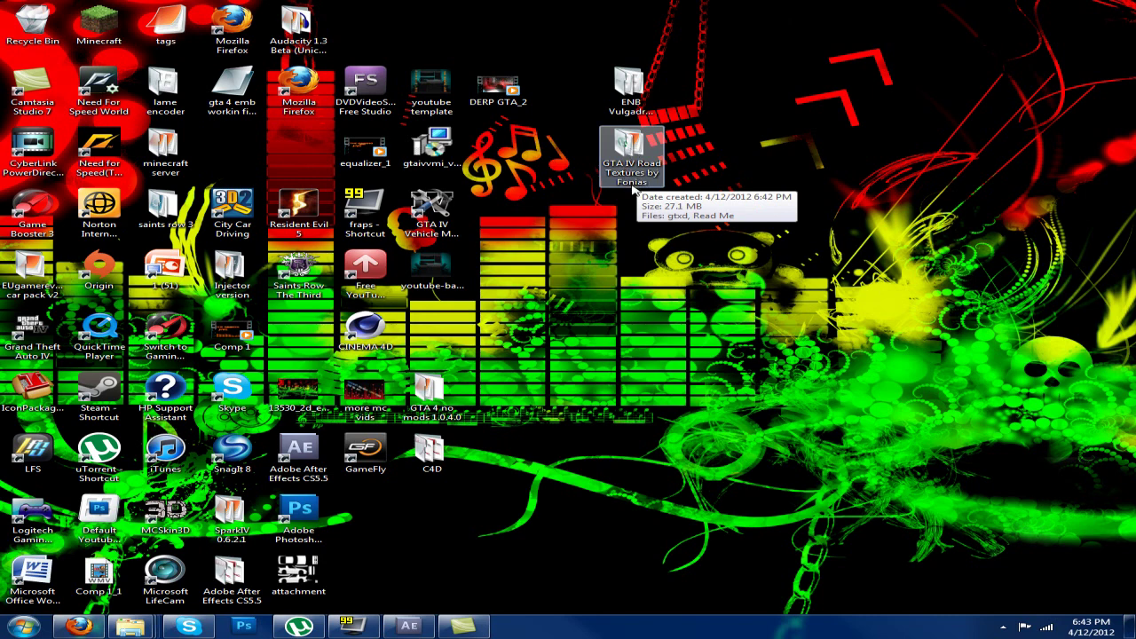
pyautogui.doubleClick(631, 169)
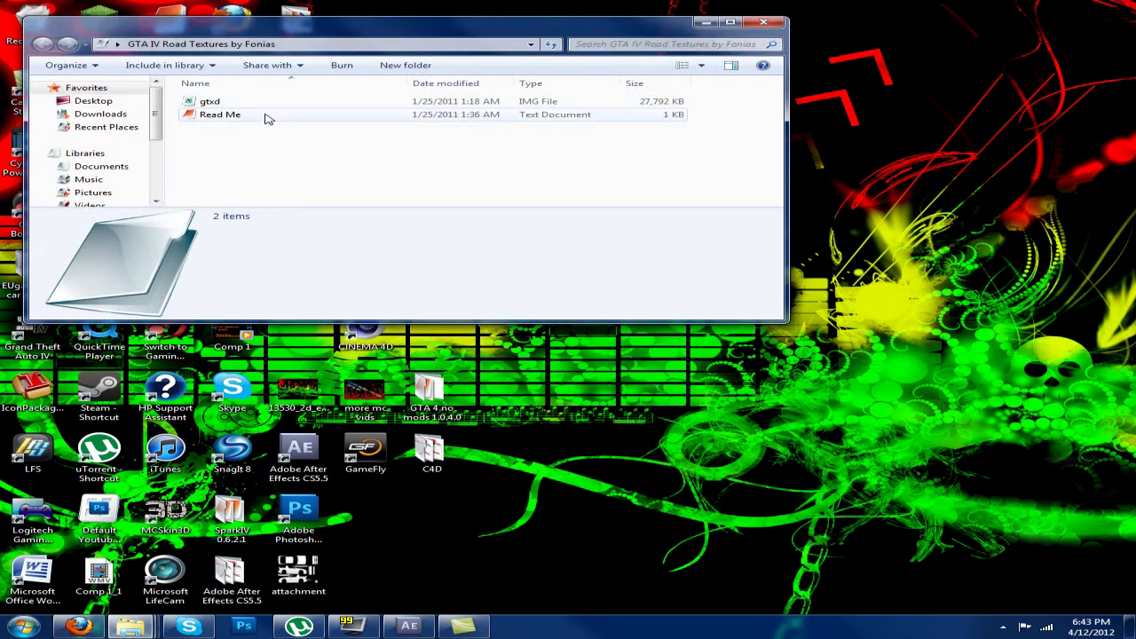
# Read the installation notes in the road textures' Read Me file, then close the notes and put the folder window away.
pyautogui.doubleClick(270, 115)
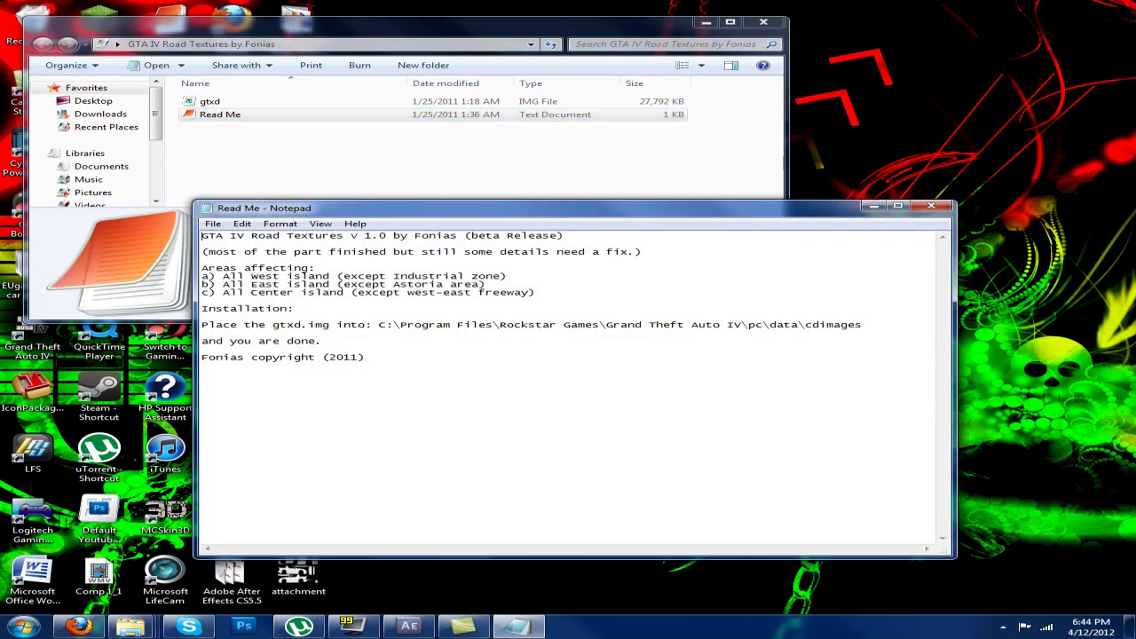
pyautogui.click(932, 208)
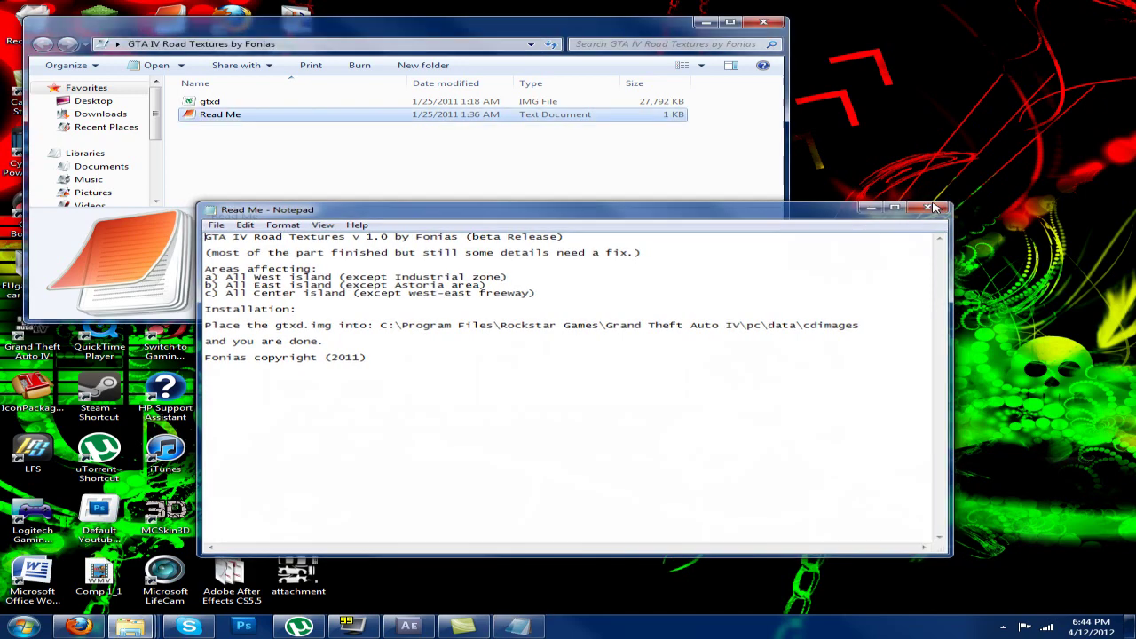
pyautogui.click(202, 84)
pyautogui.click(203, 117)
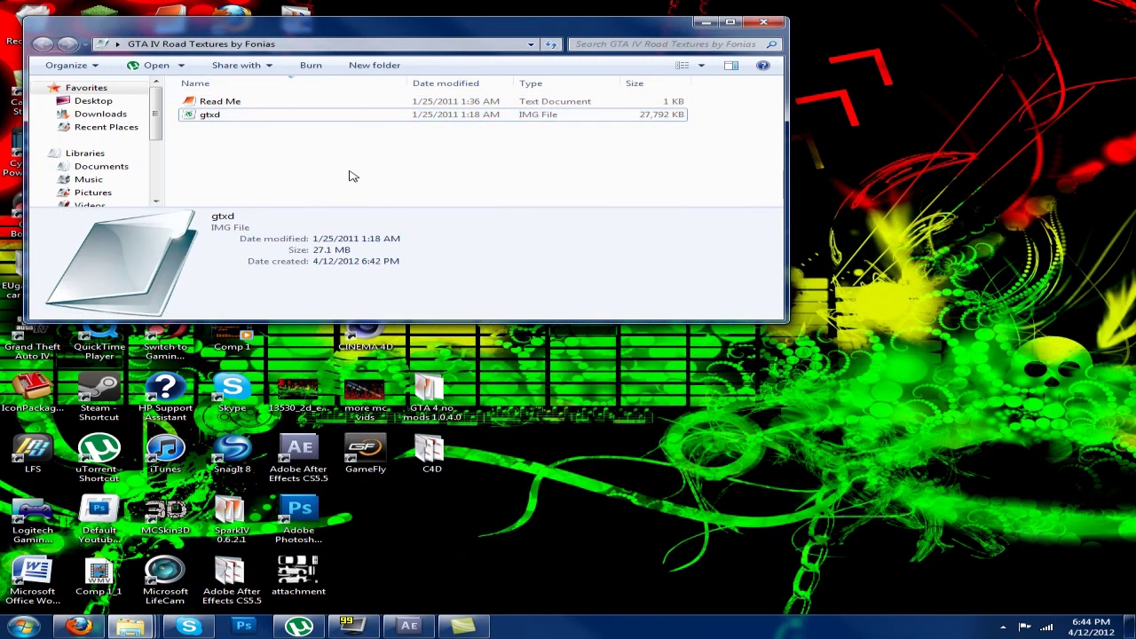
pyautogui.click(350, 175)
pyautogui.click(750, 24)
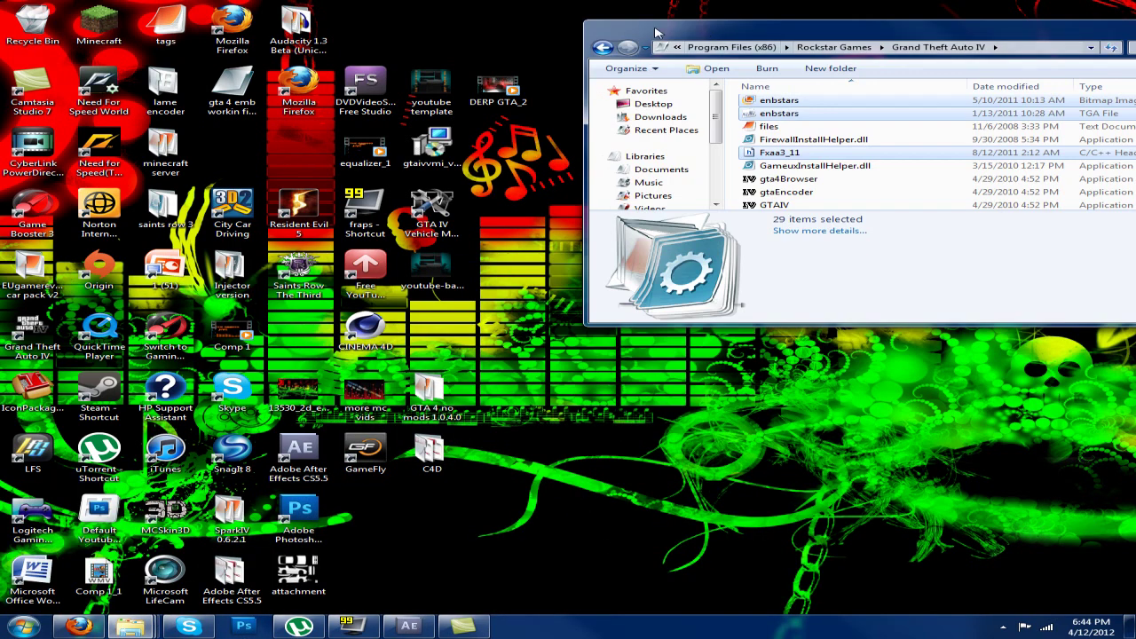
# Maximize the Grand Theft Auto IV folder window and open its pc folder.
pyautogui.moveTo(710, 32); pyautogui.dragTo(461, 69)
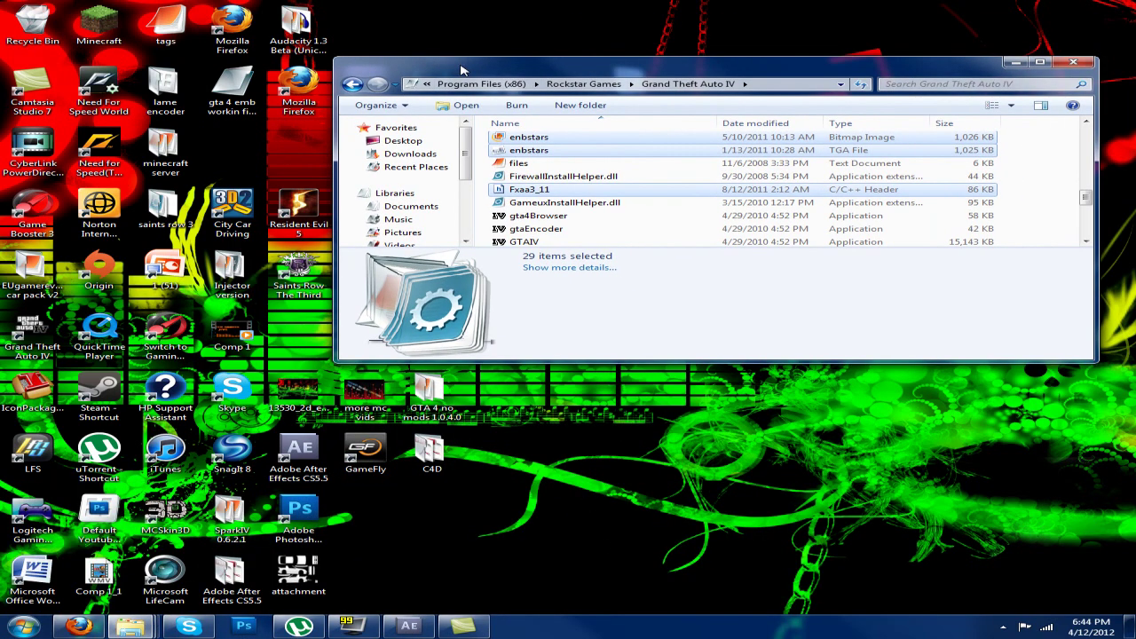
pyautogui.doubleClick(461, 69)
pyautogui.click(740, 444)
pyautogui.scroll(6, 790, 396)
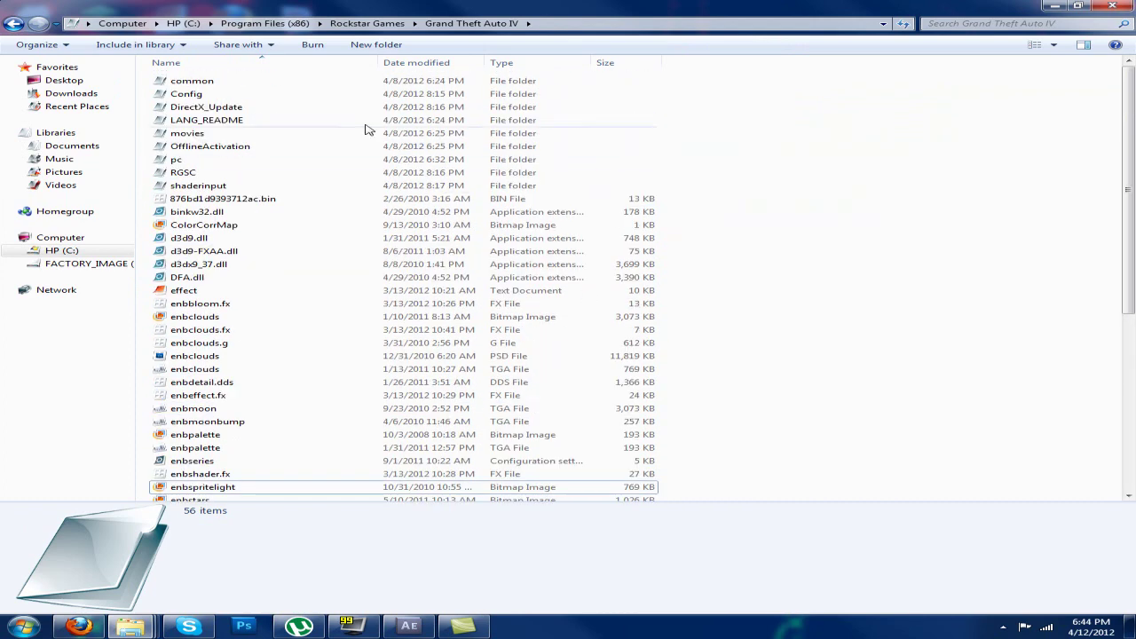
pyautogui.doubleClick(253, 83)
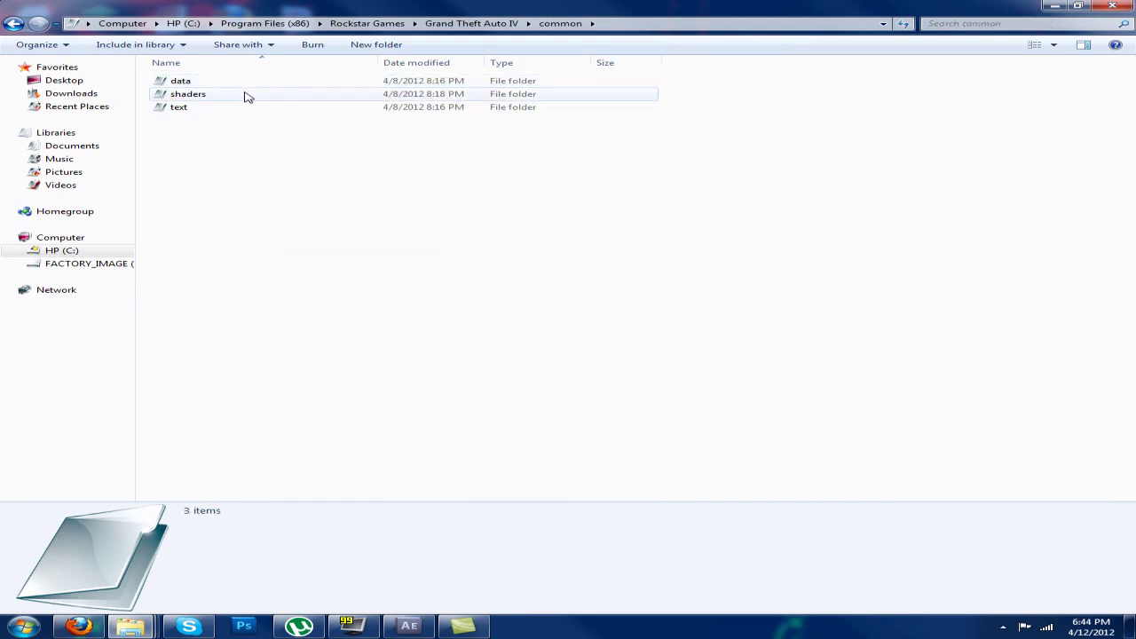
pyautogui.press('BackSpace')
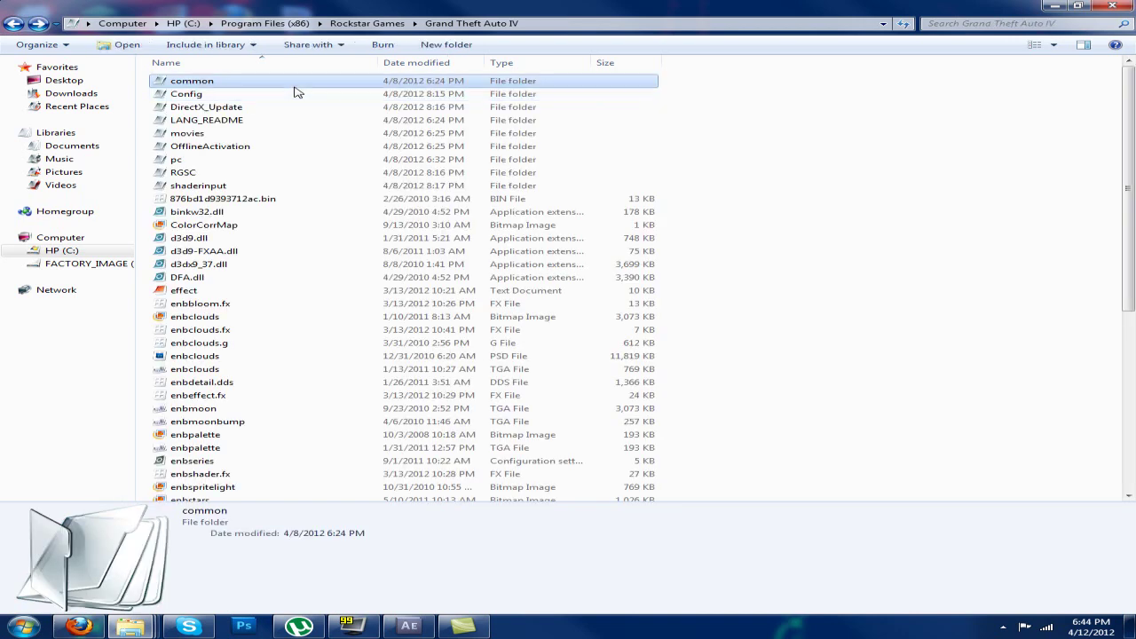
pyautogui.click(198, 164)
pyautogui.doubleClick(198, 164)
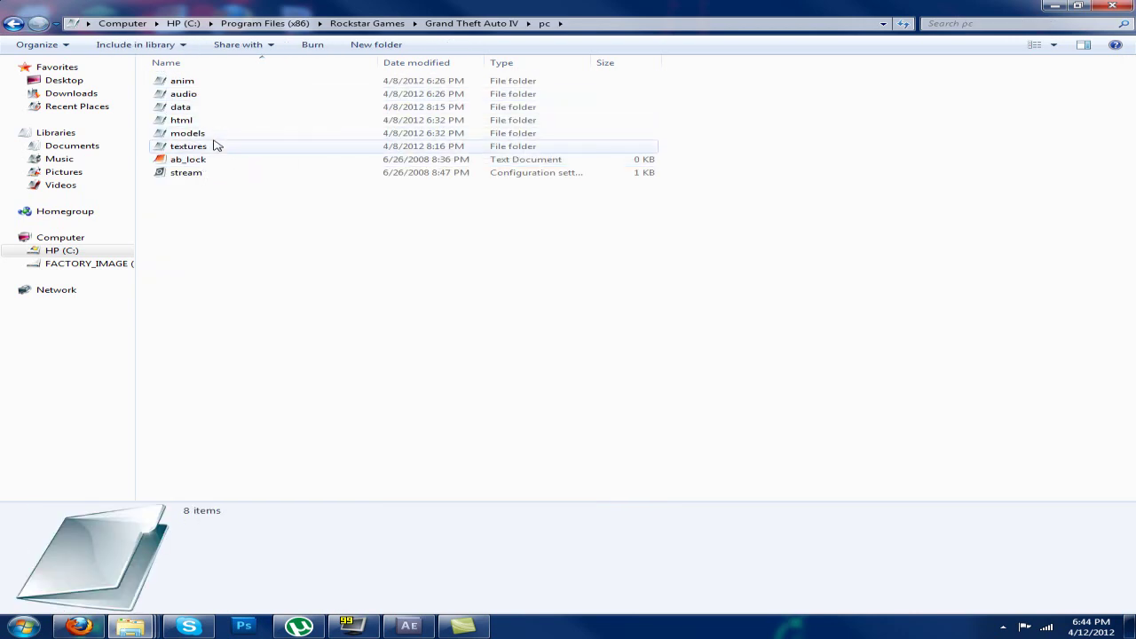
# Check the install path for gtxd.img in the road textures' Read Me and return to the pc folder window.
pyautogui.click(92, 628)
pyautogui.click(129, 626)
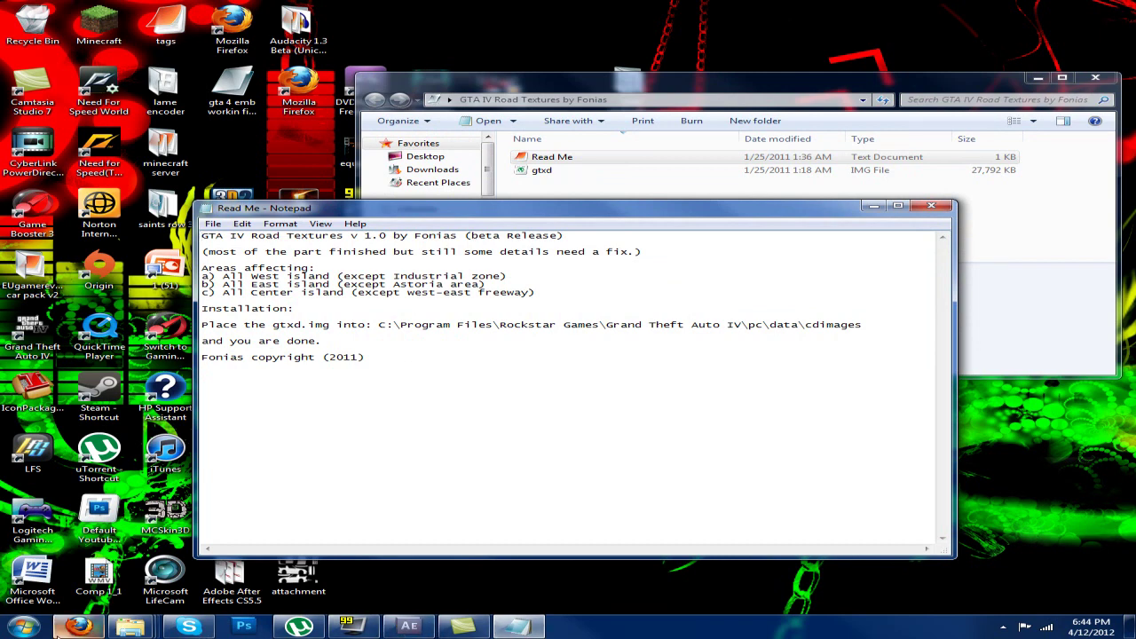
pyautogui.click(129, 626)
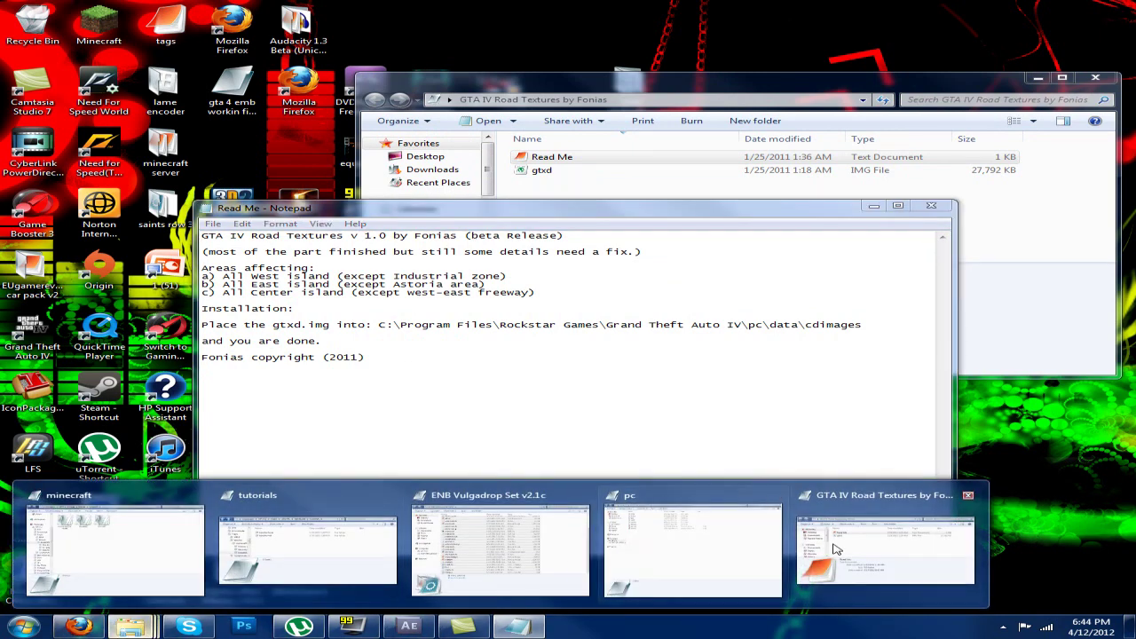
pyautogui.click(667, 535)
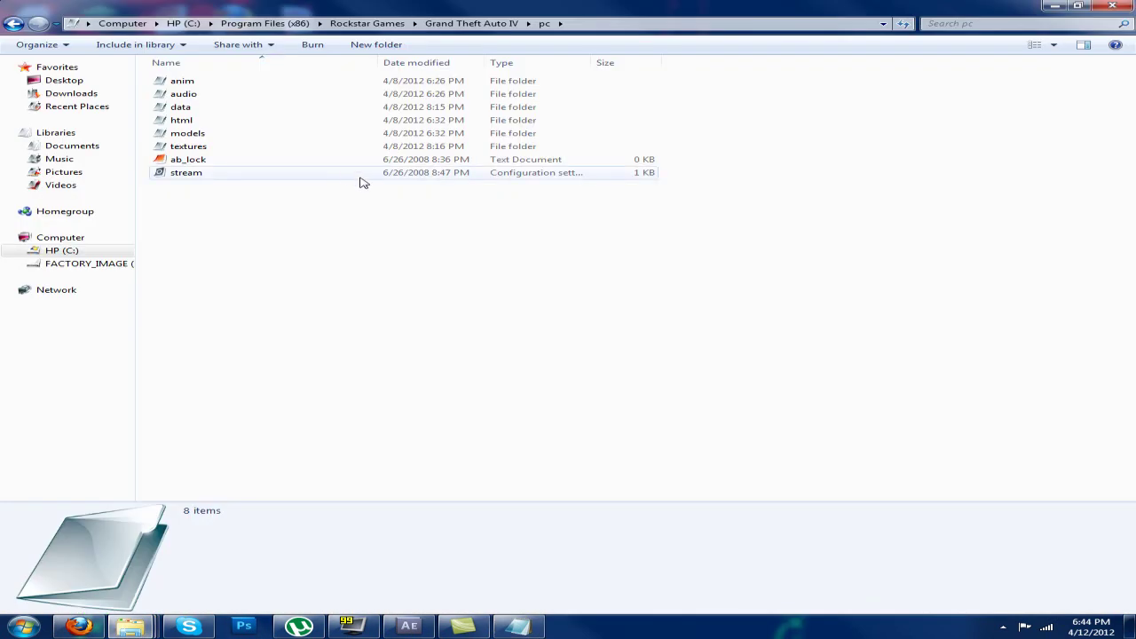
# Open the cdimages folder inside the data folder, then clear its window away to reach the road textures folder.
pyautogui.doubleClick(195, 108)
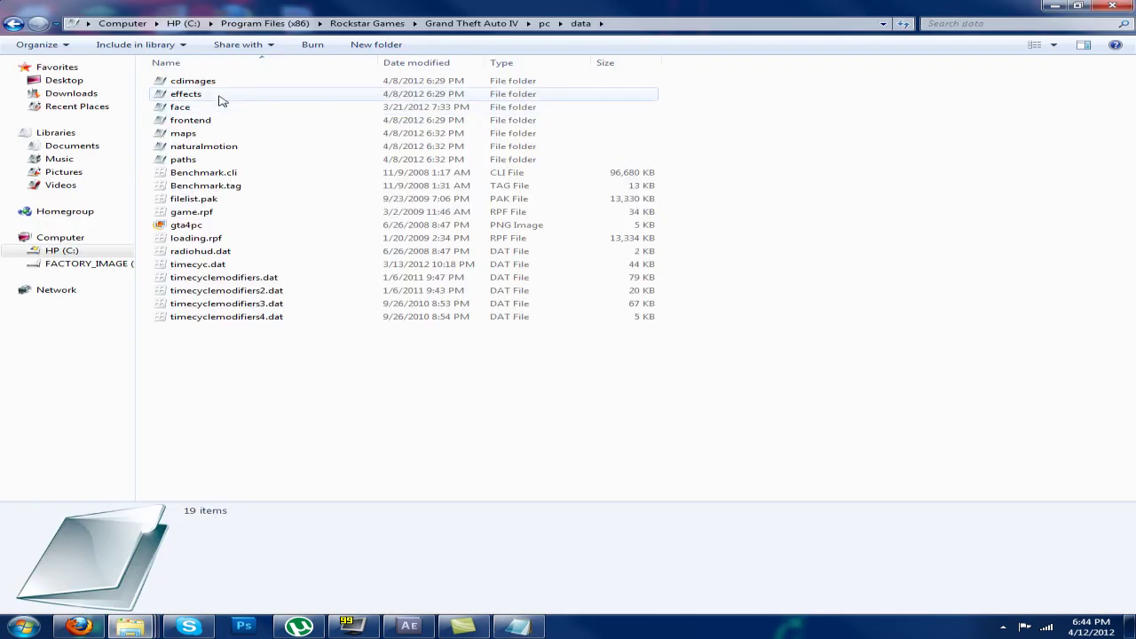
pyautogui.doubleClick(200, 81)
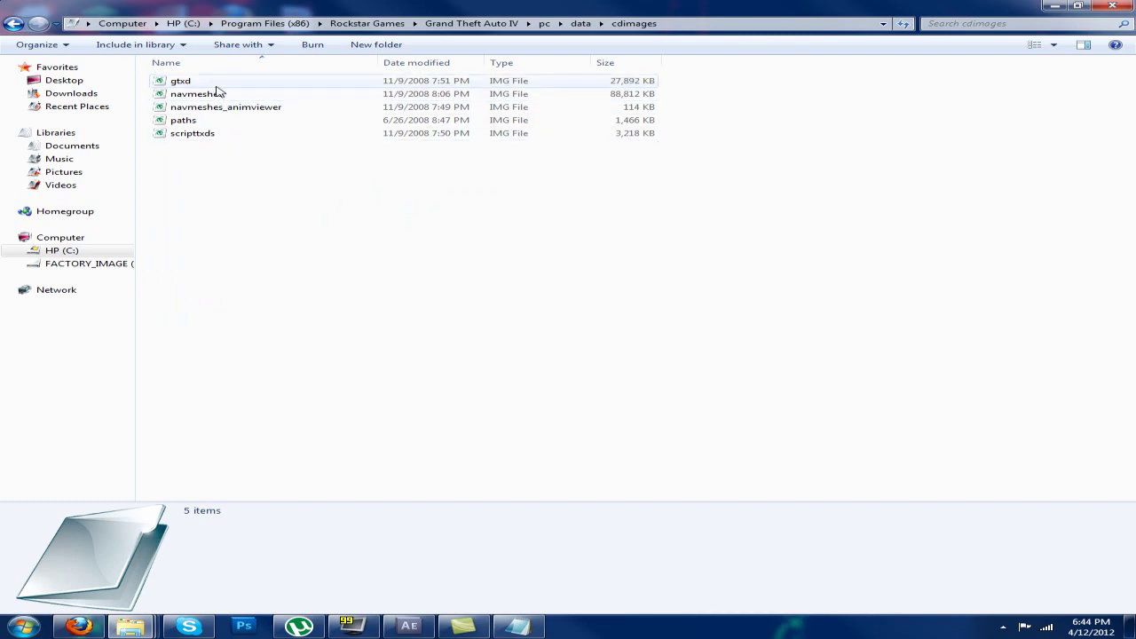
pyautogui.moveTo(253, 5); pyautogui.dragTo(0, 188)
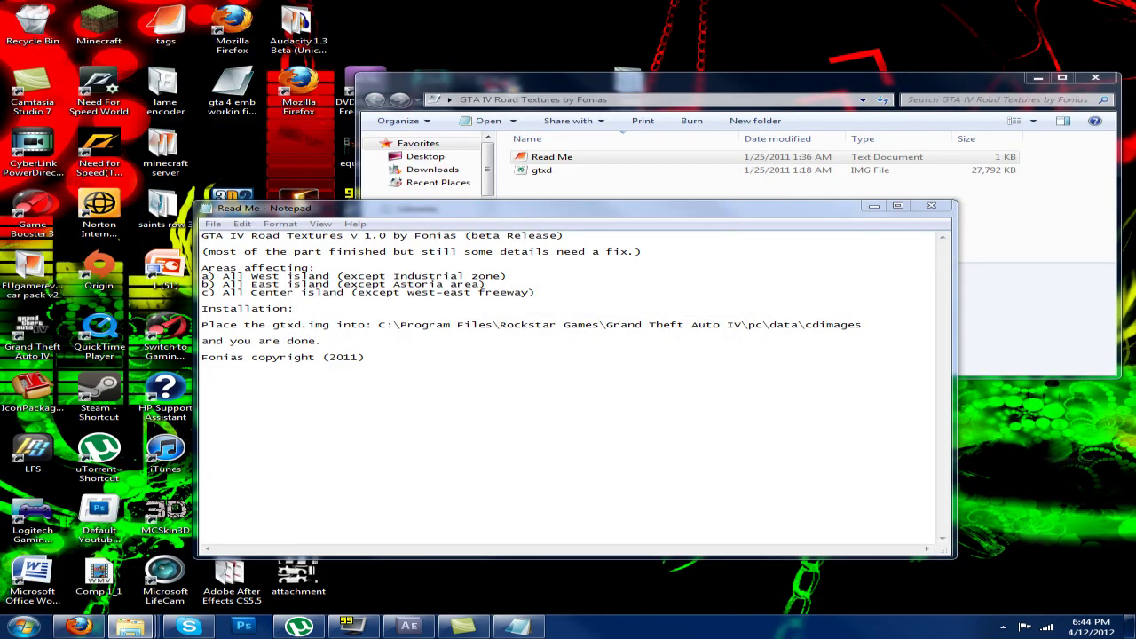
# Copy the gtxd file from the GTA IV Road Textures by Fonias folder, then close that folder and the Read Me.
pyautogui.click(547, 170)
pyautogui.rightClick(547, 170)
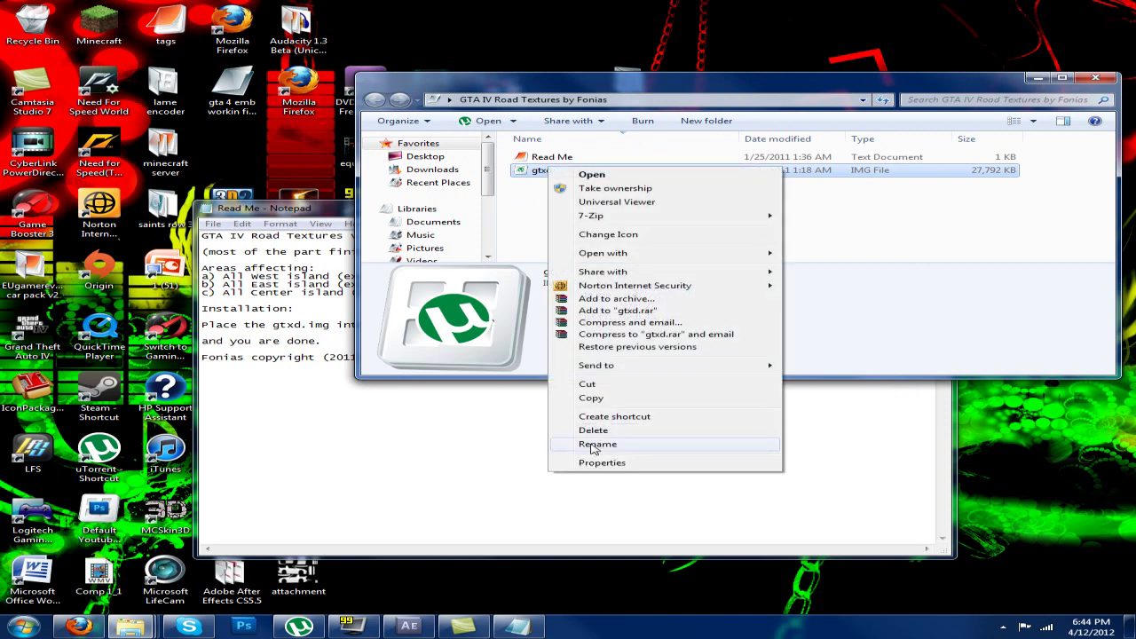
pyautogui.click(590, 397)
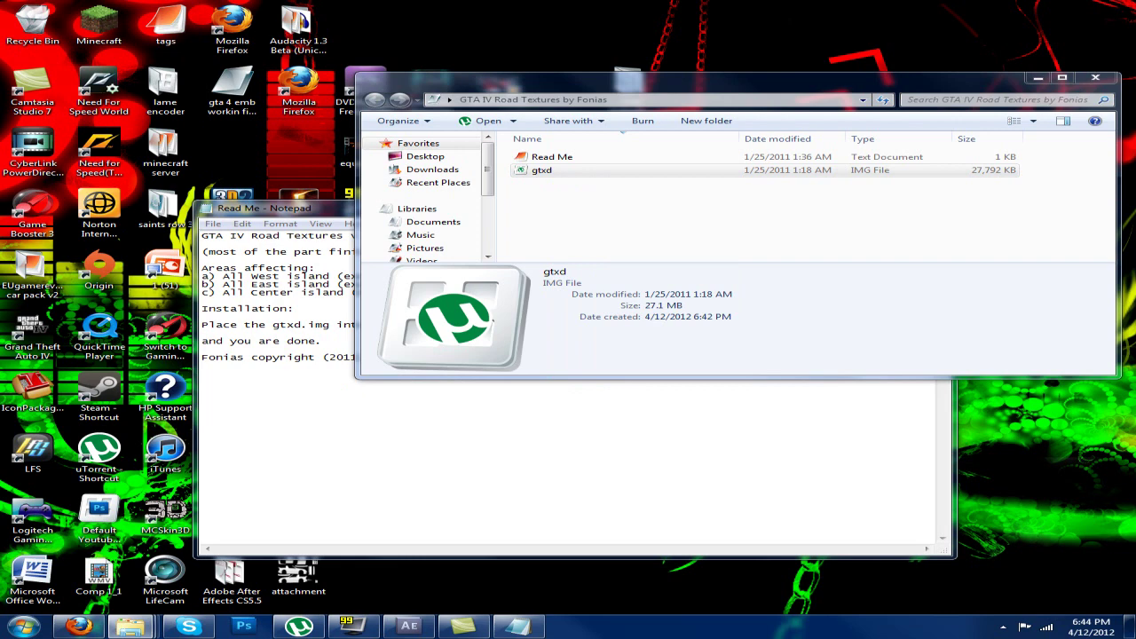
pyautogui.click(1095, 79)
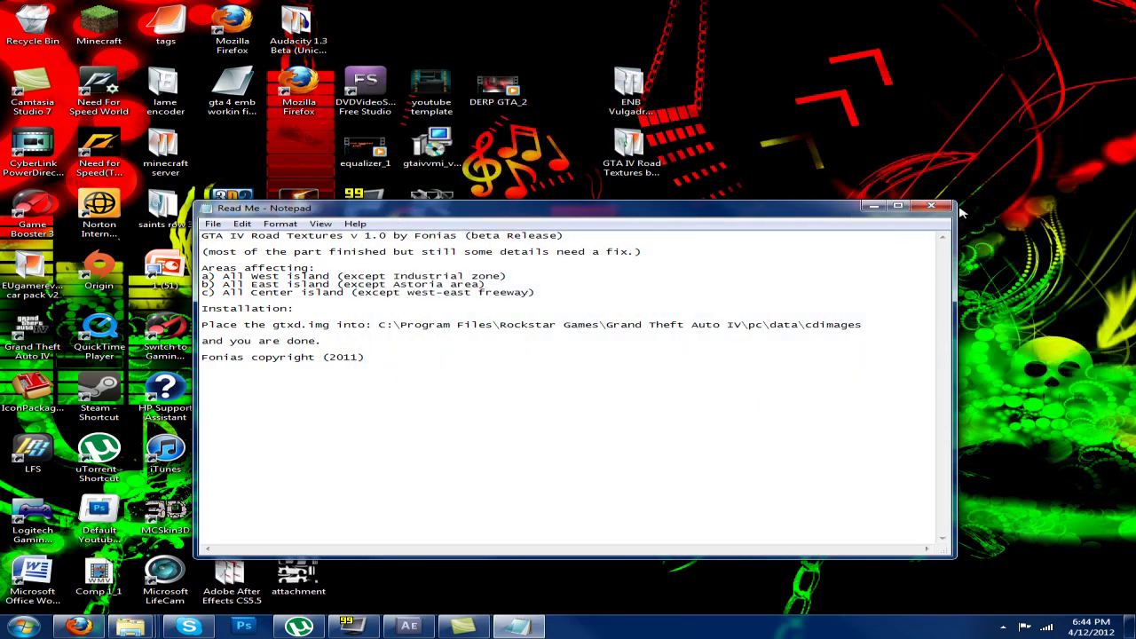
pyautogui.click(930, 207)
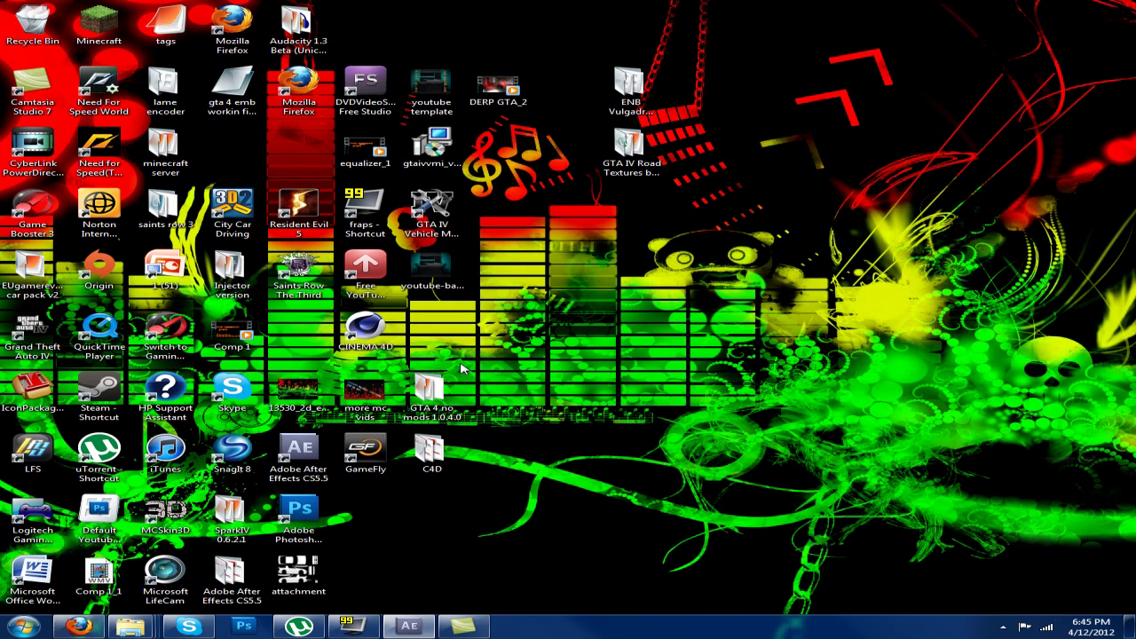
# Launch Grand Theft Auto IV from the desktop, minimize After Effects, and start the game in offline mode from the Social Club login.
pyautogui.click(54, 333)
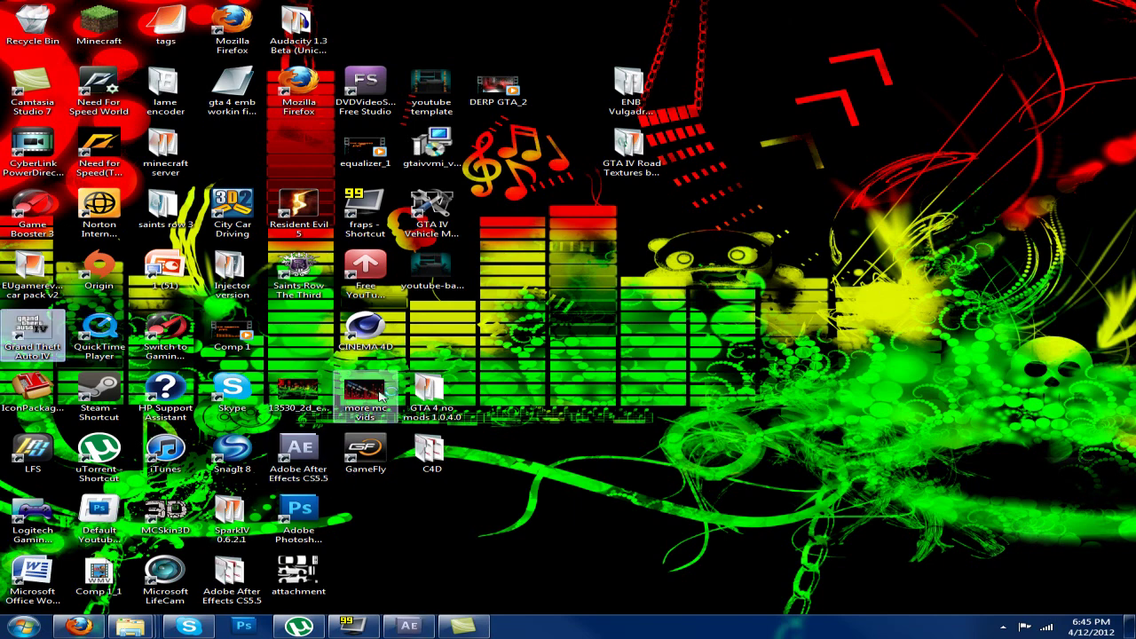
pyautogui.click(410, 627)
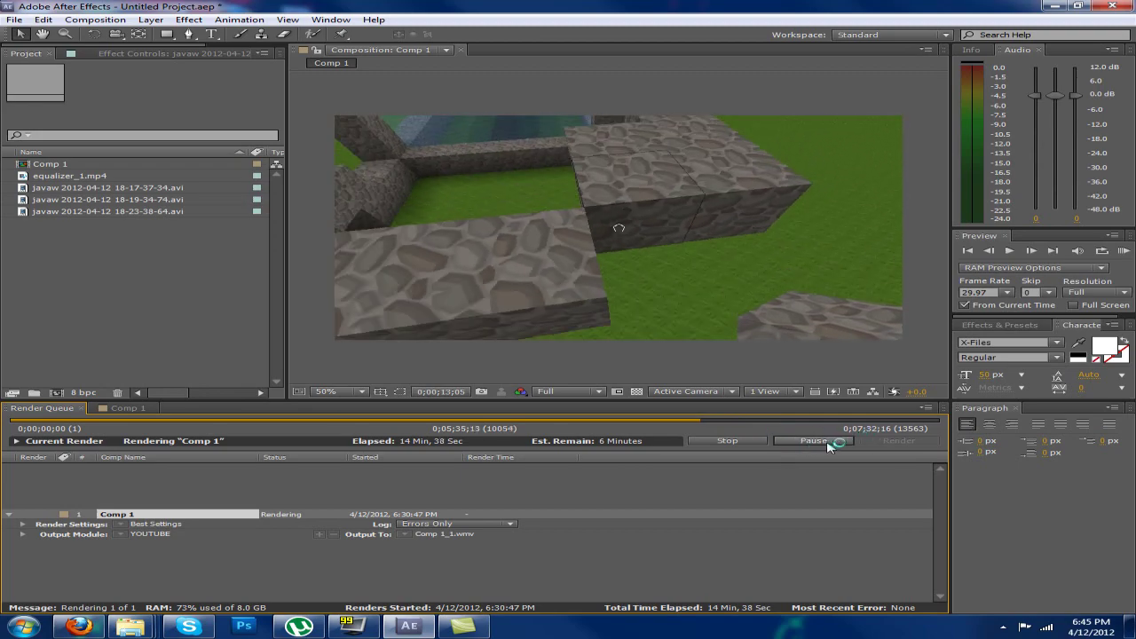
pyautogui.click(1056, 7)
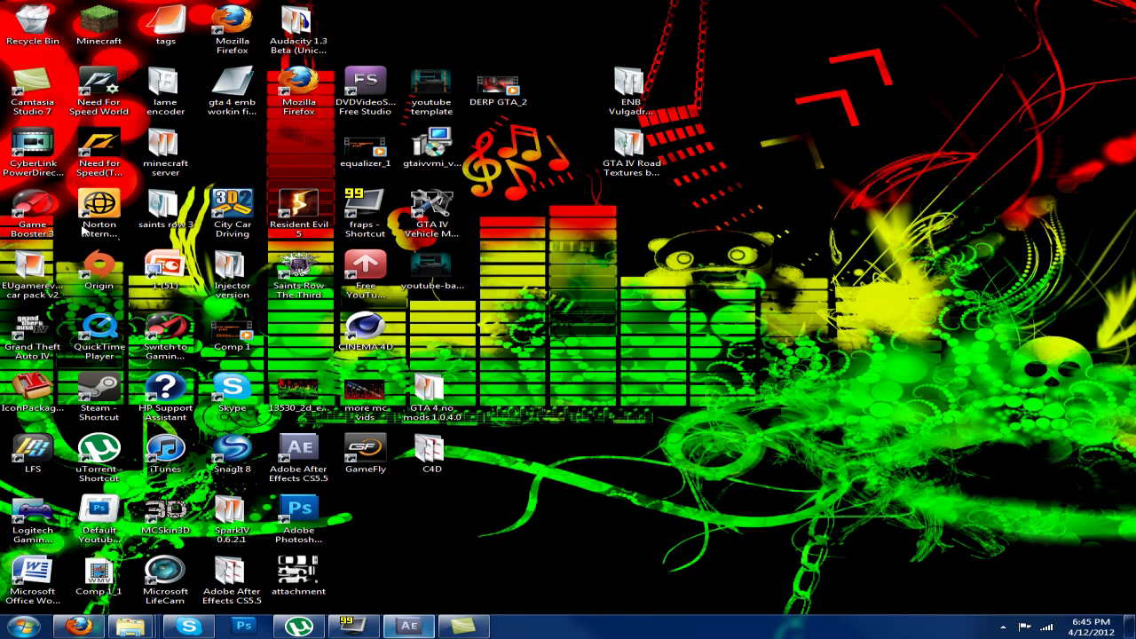
pyautogui.moveTo(431, 633)
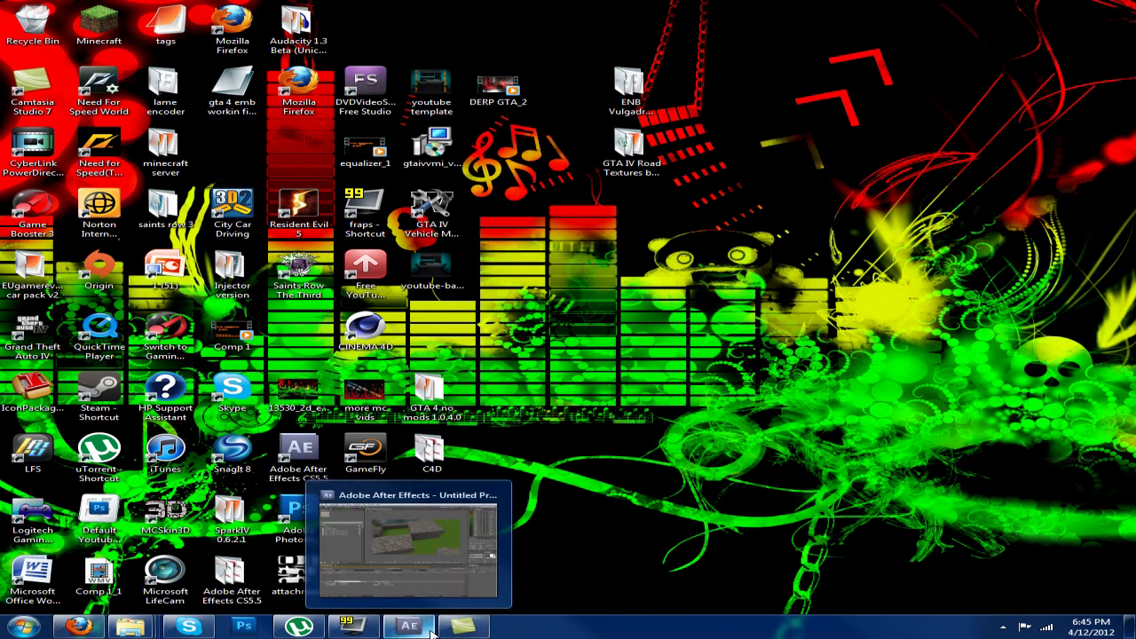
pyautogui.moveTo(486, 633)
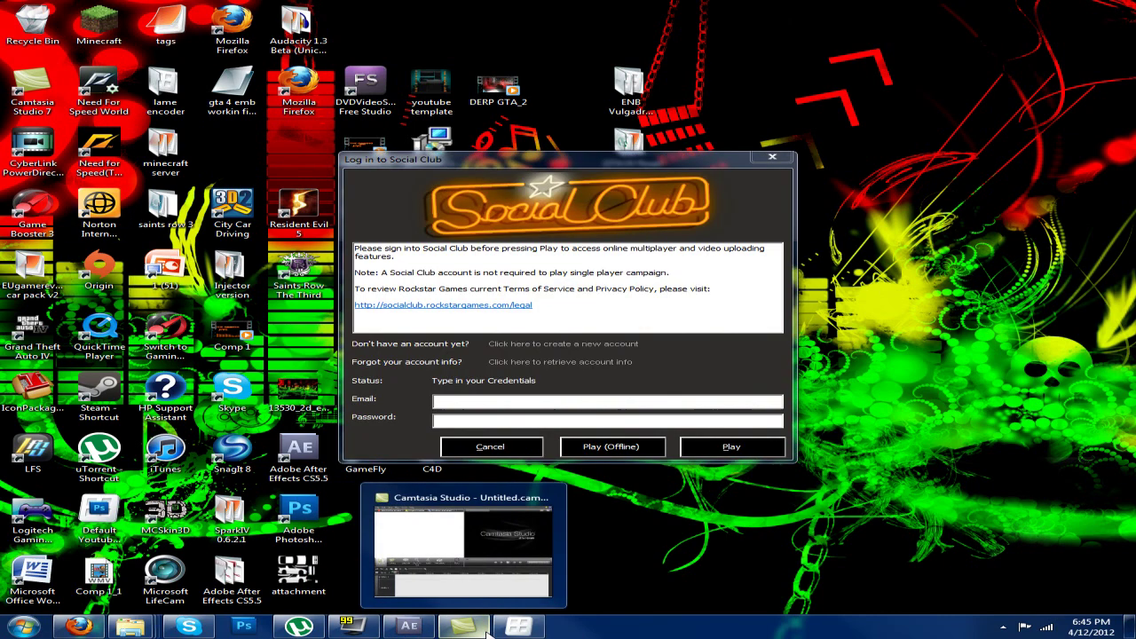
pyautogui.click(581, 449)
pyautogui.click(726, 344)
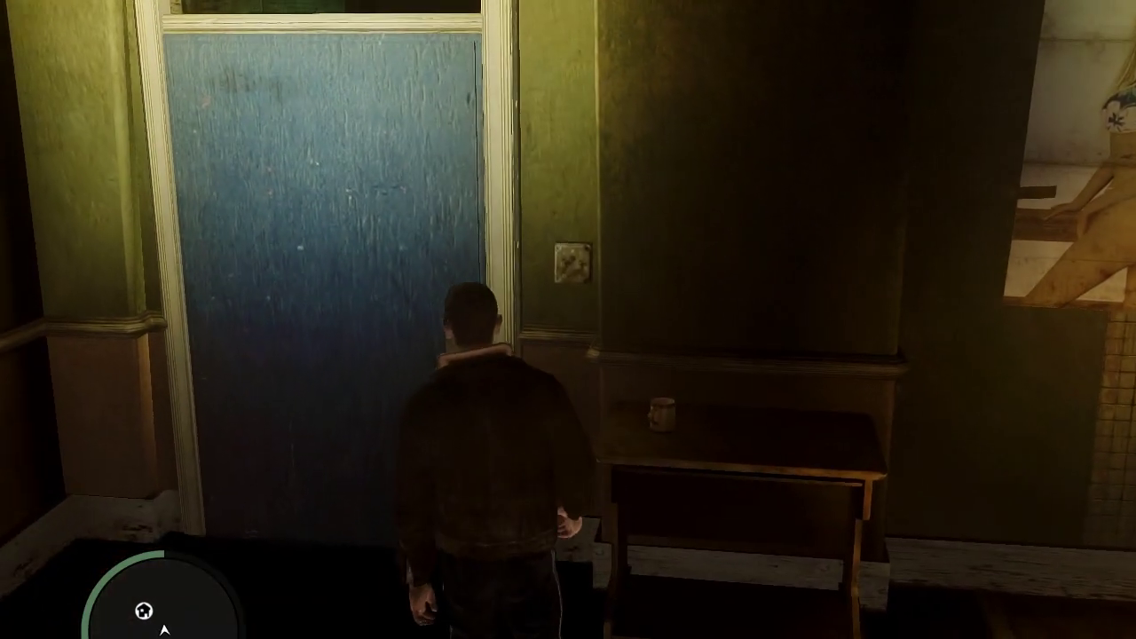
pyautogui.press('w')
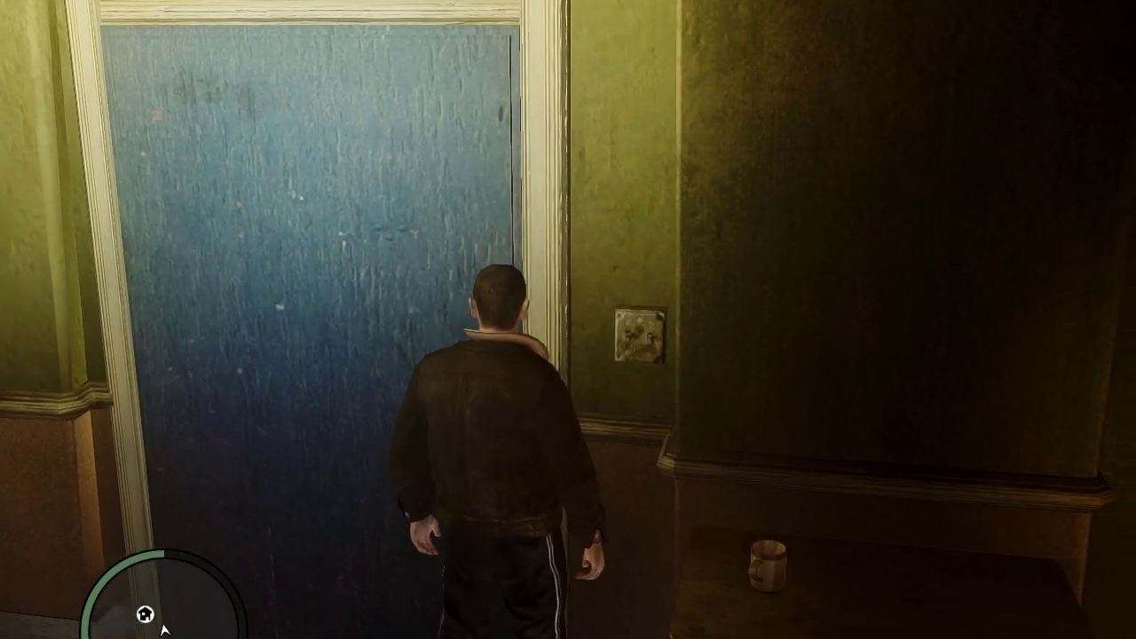
pyautogui.press('w')
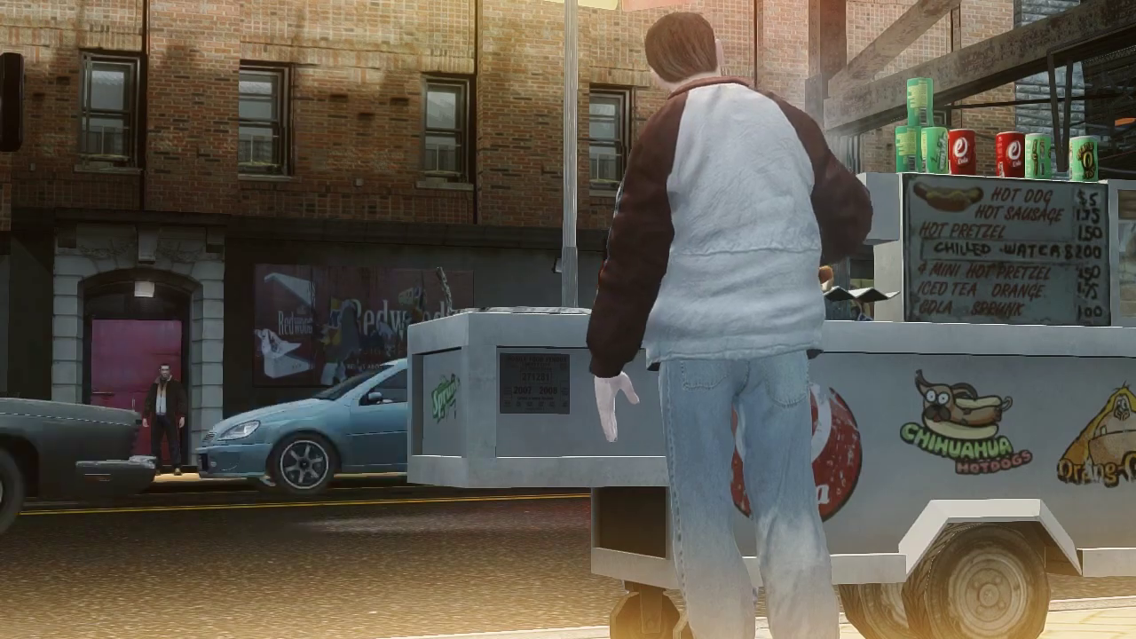
pyautogui.press('w')
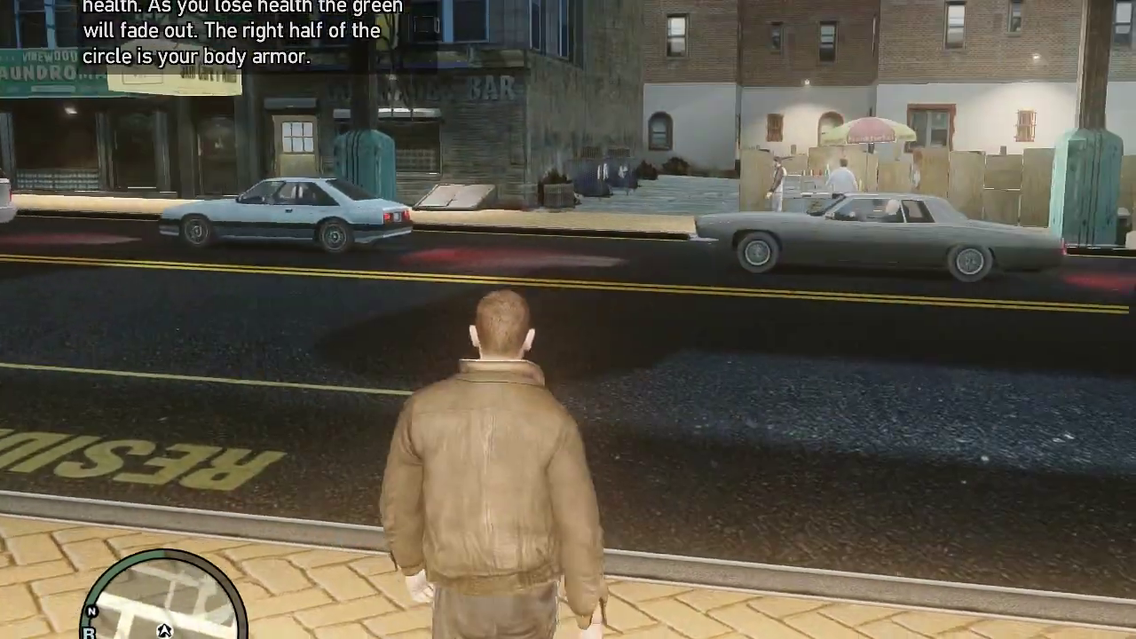
pyautogui.press('w')
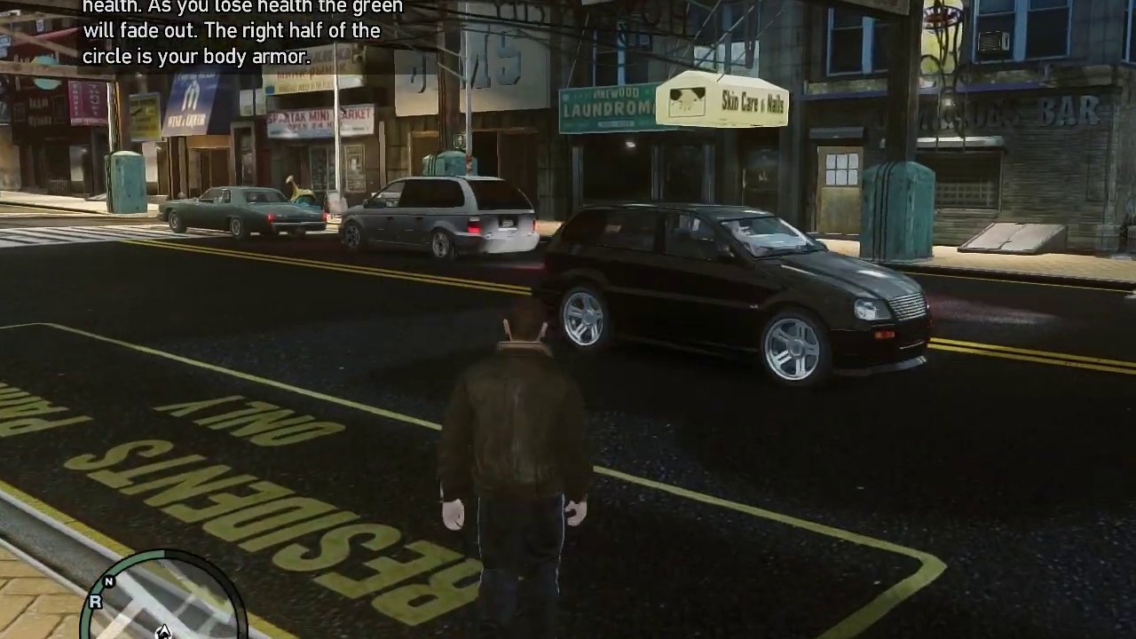
pyautogui.press('w')
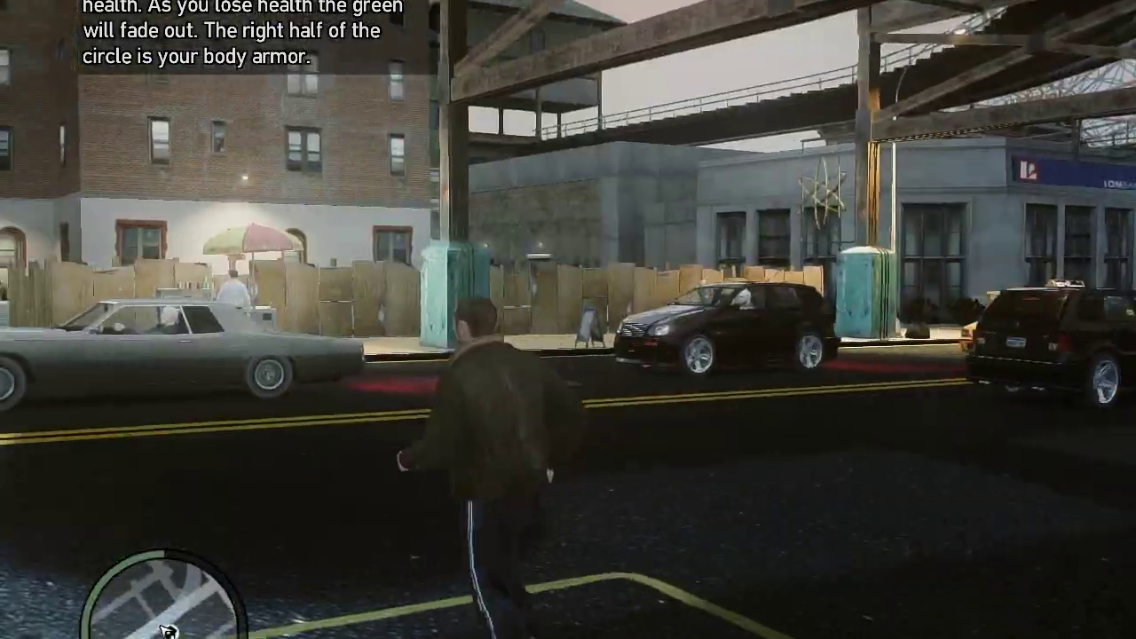
pyautogui.press('f')
pyautogui.press('w')
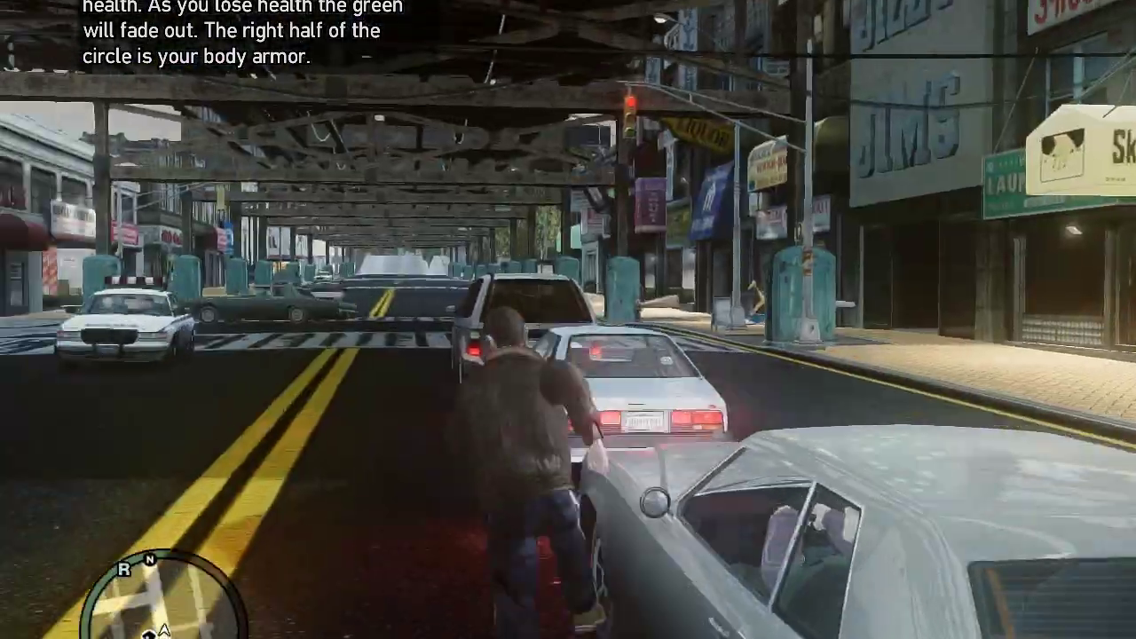
pyautogui.press('w')
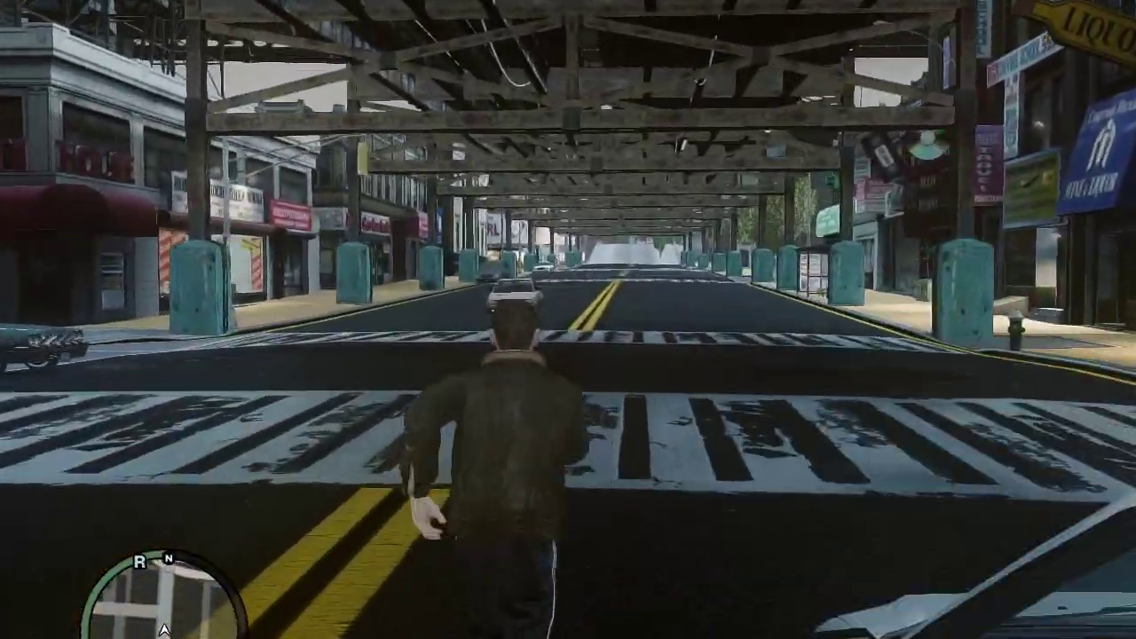
pyautogui.press('w')
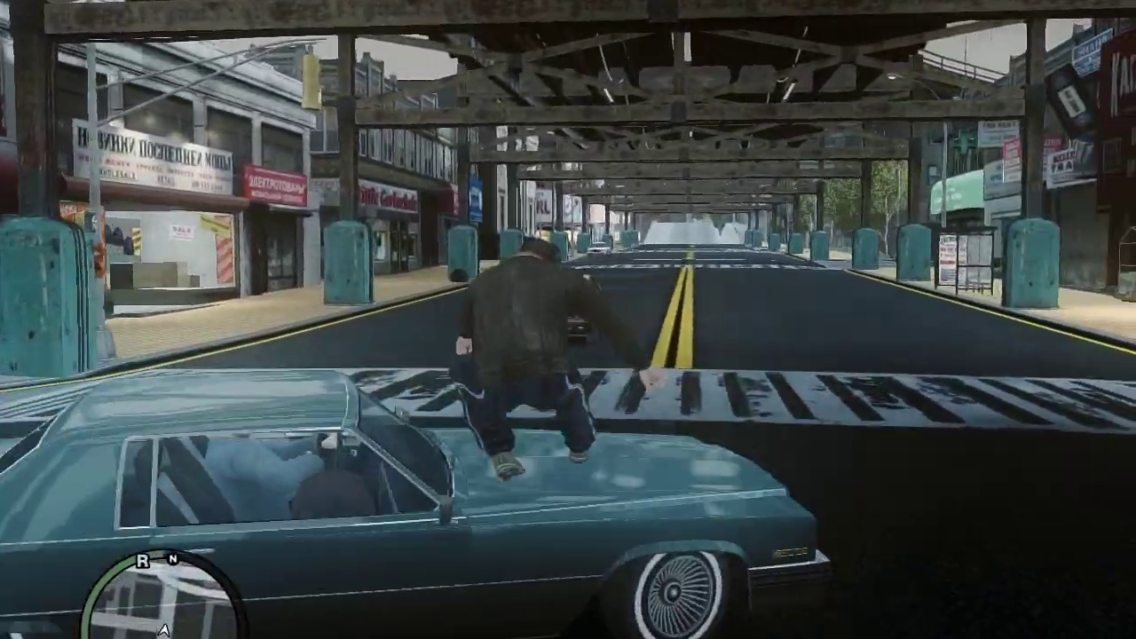
pyautogui.press('w')
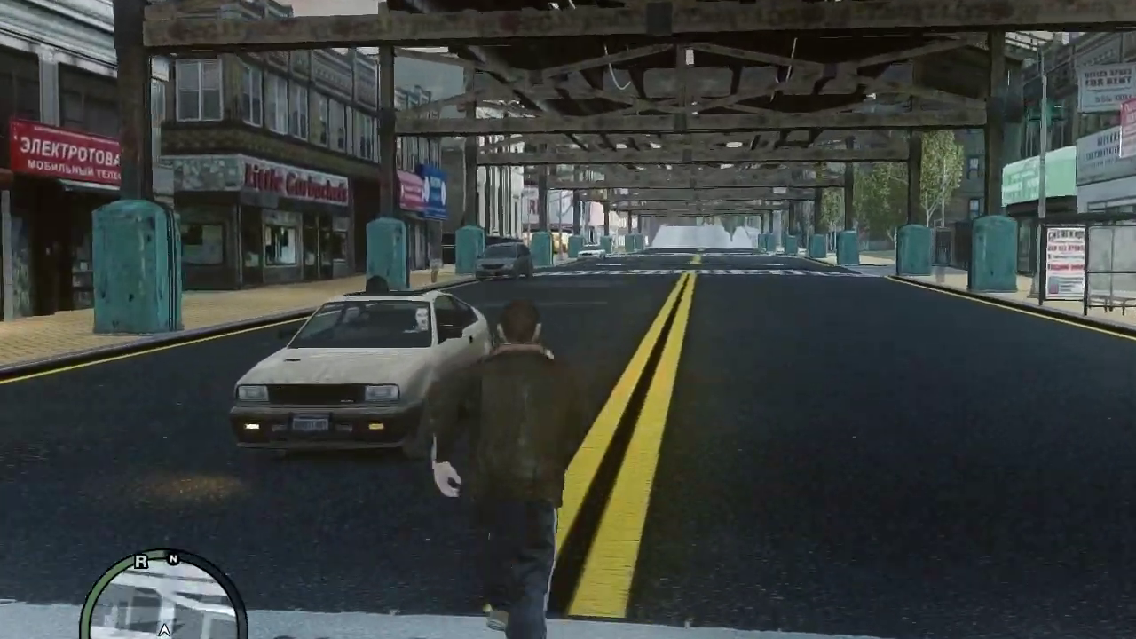
pyautogui.press('f')
pyautogui.press('f')
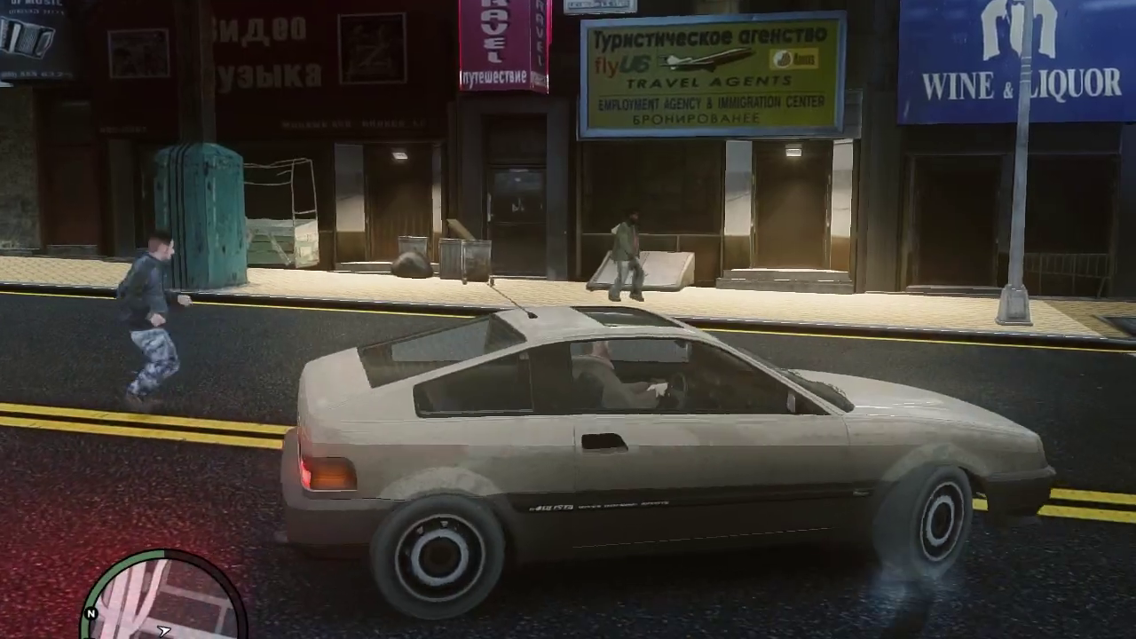
pyautogui.press('w')
pyautogui.press('a')
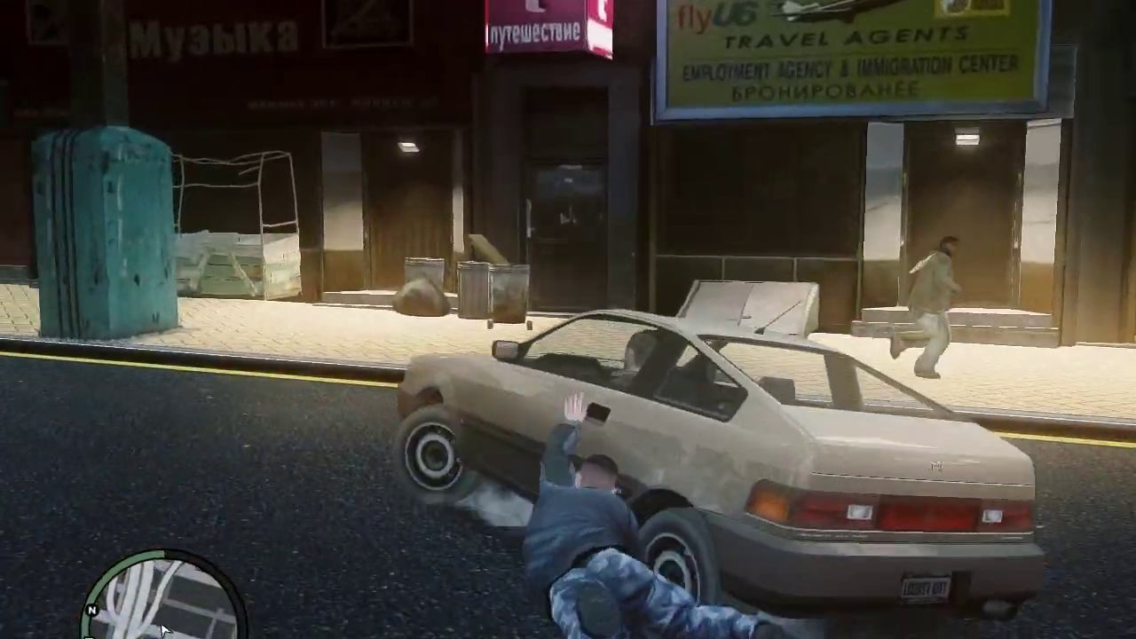
pyautogui.press('w')
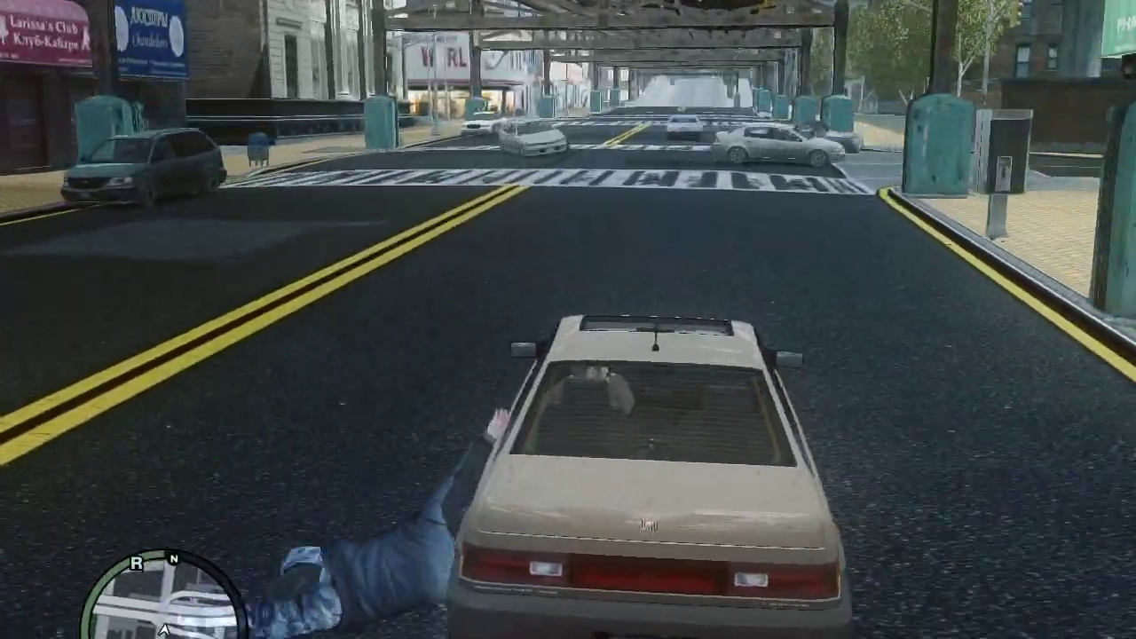
pyautogui.press('w')
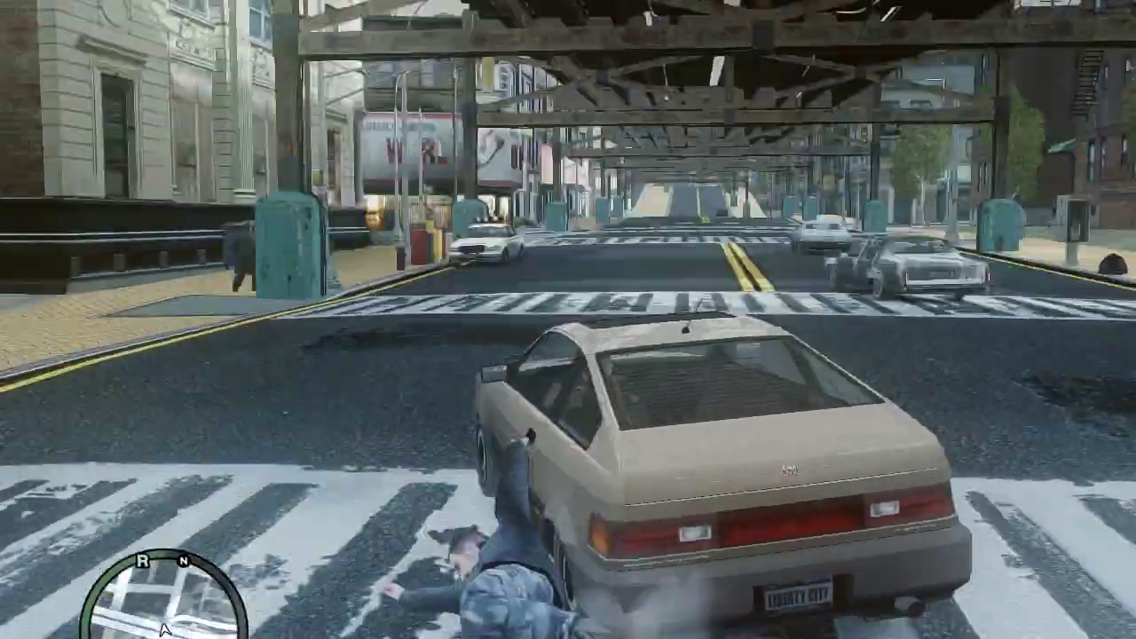
pyautogui.press('a')
pyautogui.press('w')
pyautogui.press('d')
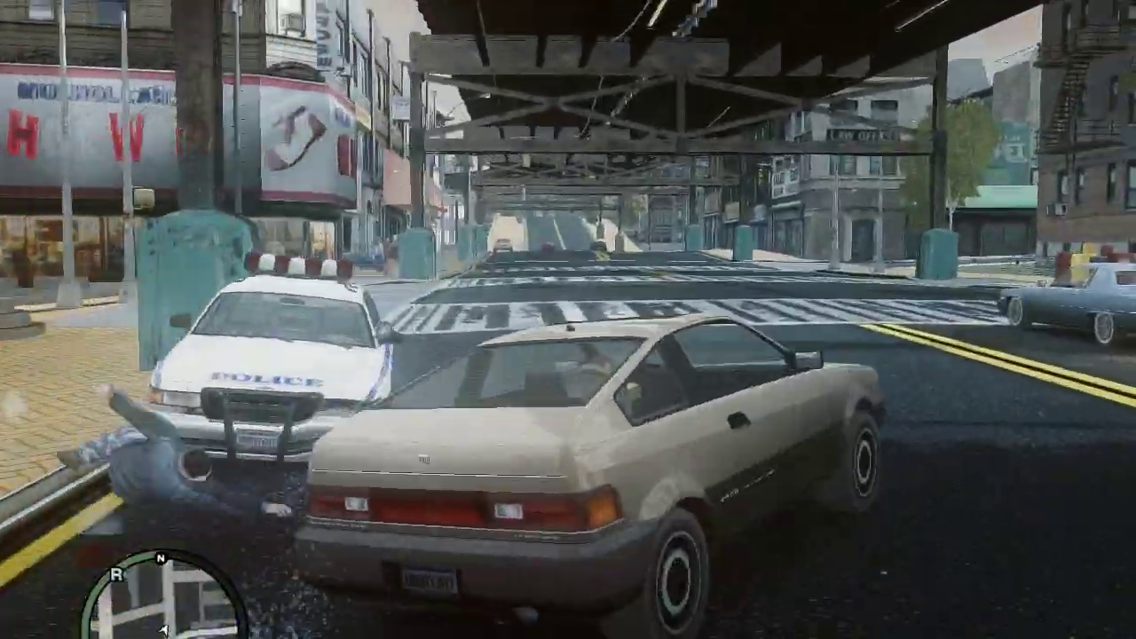
pyautogui.press('a')
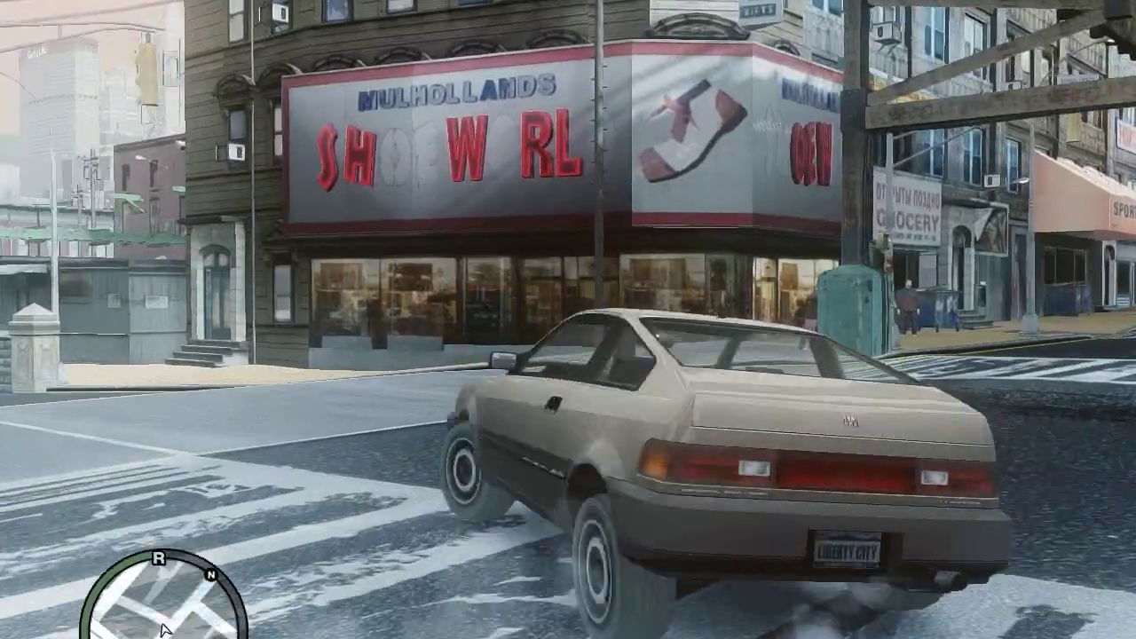
pyautogui.press('w')
pyautogui.press('d')
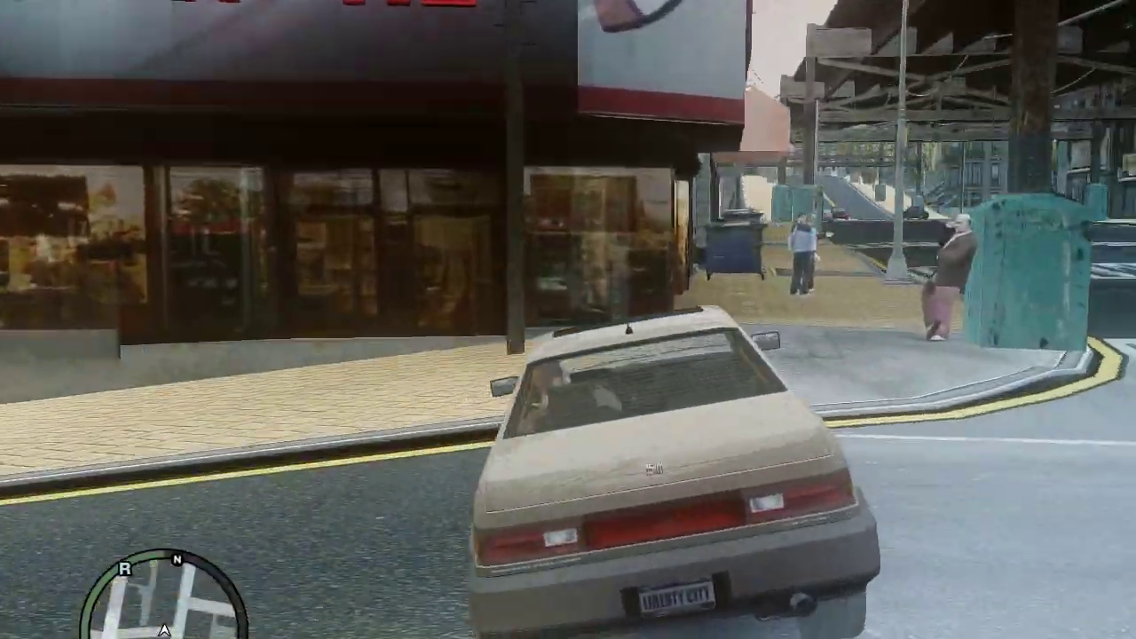
pyautogui.press('w')
pyautogui.press('d')
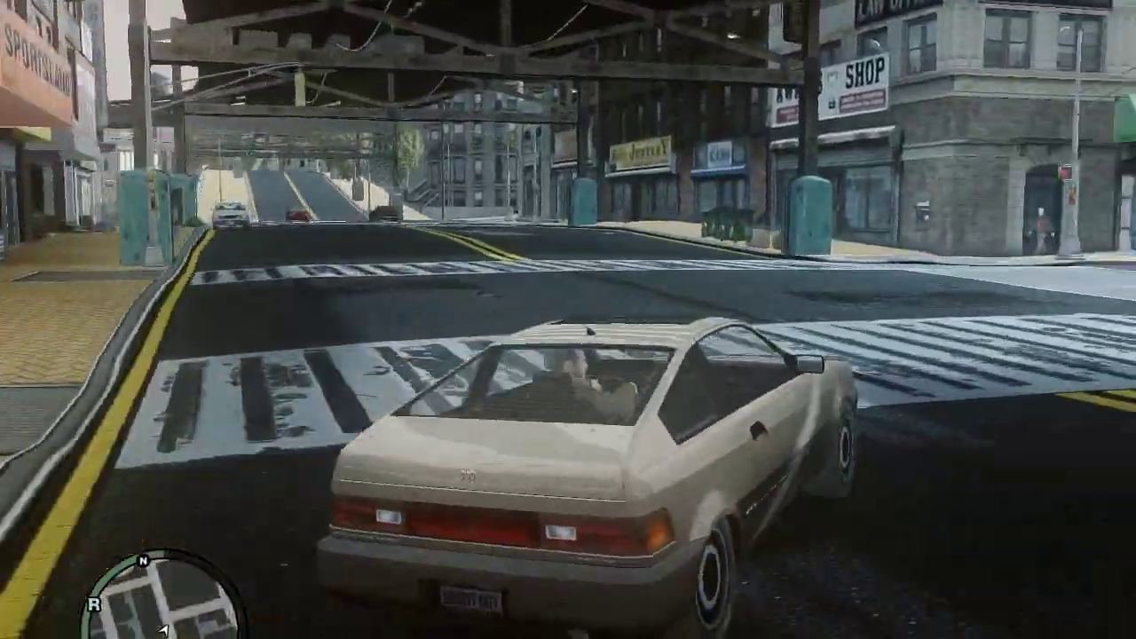
pyautogui.press('a')
pyautogui.press('w')
pyautogui.press('a')
pyautogui.press('w')
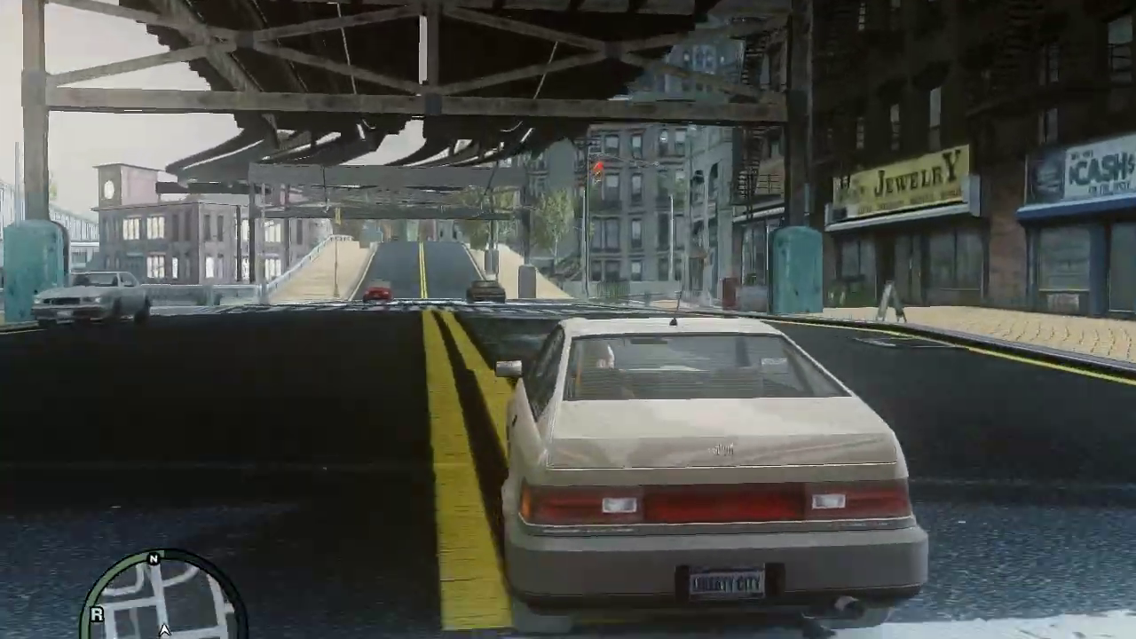
pyautogui.press('a')
pyautogui.press('a')
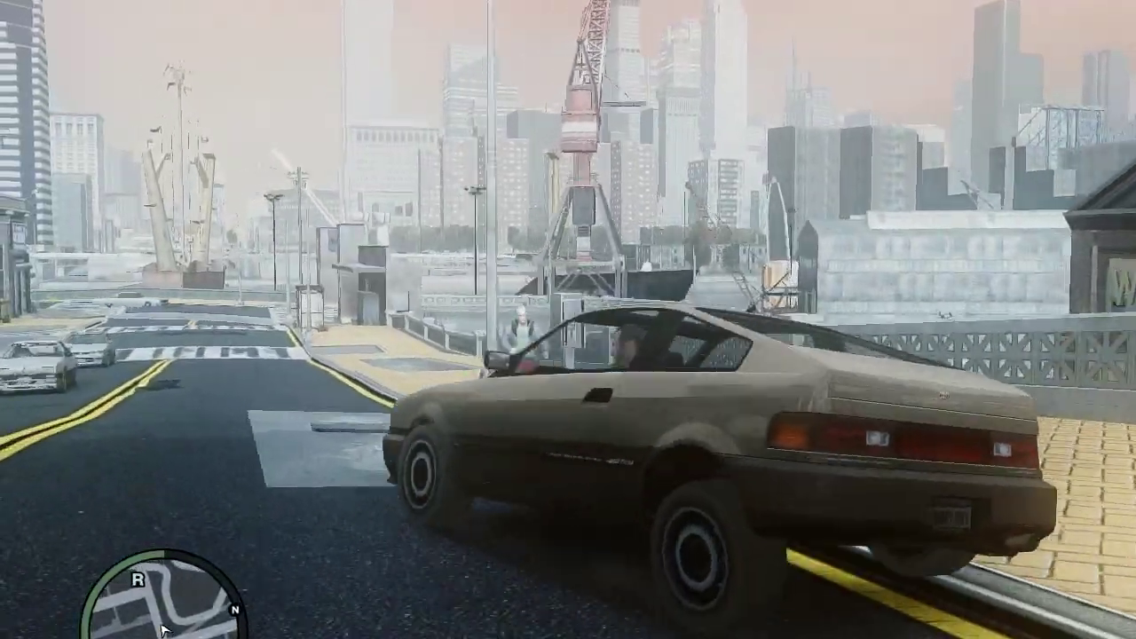
pyautogui.press('w')
pyautogui.press('w')
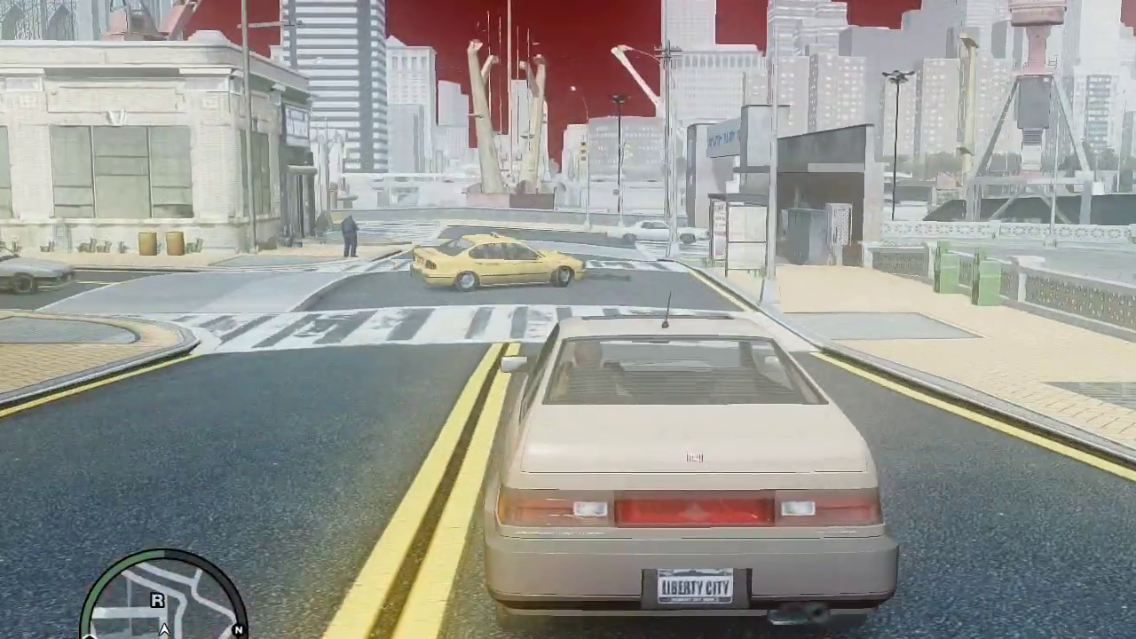
pyautogui.press('a')
pyautogui.press('space')
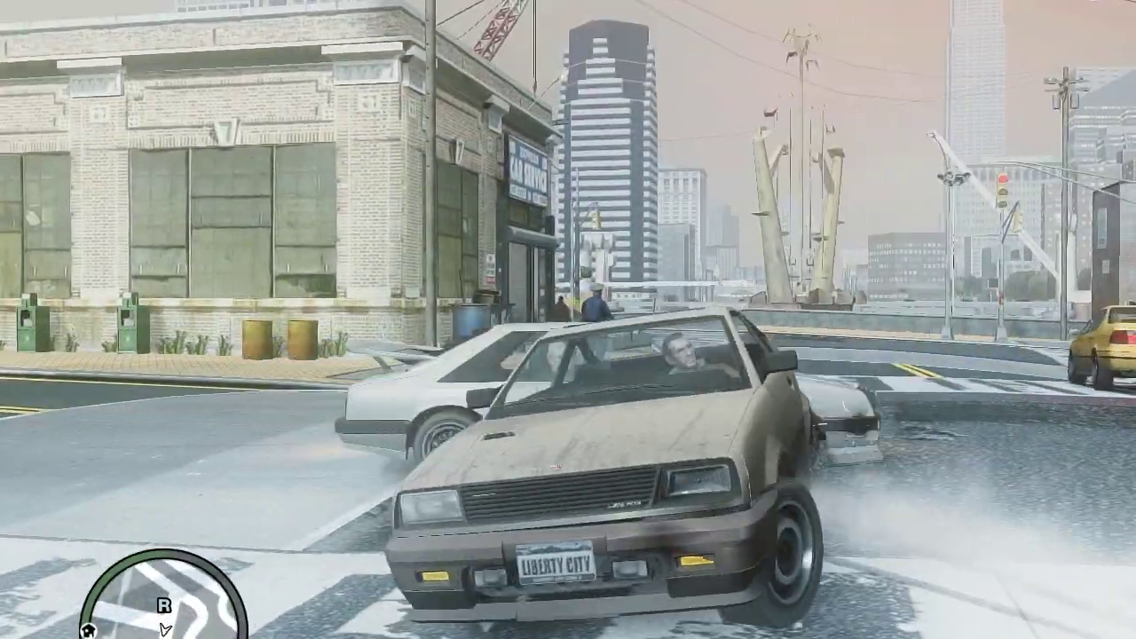
pyautogui.press('d')
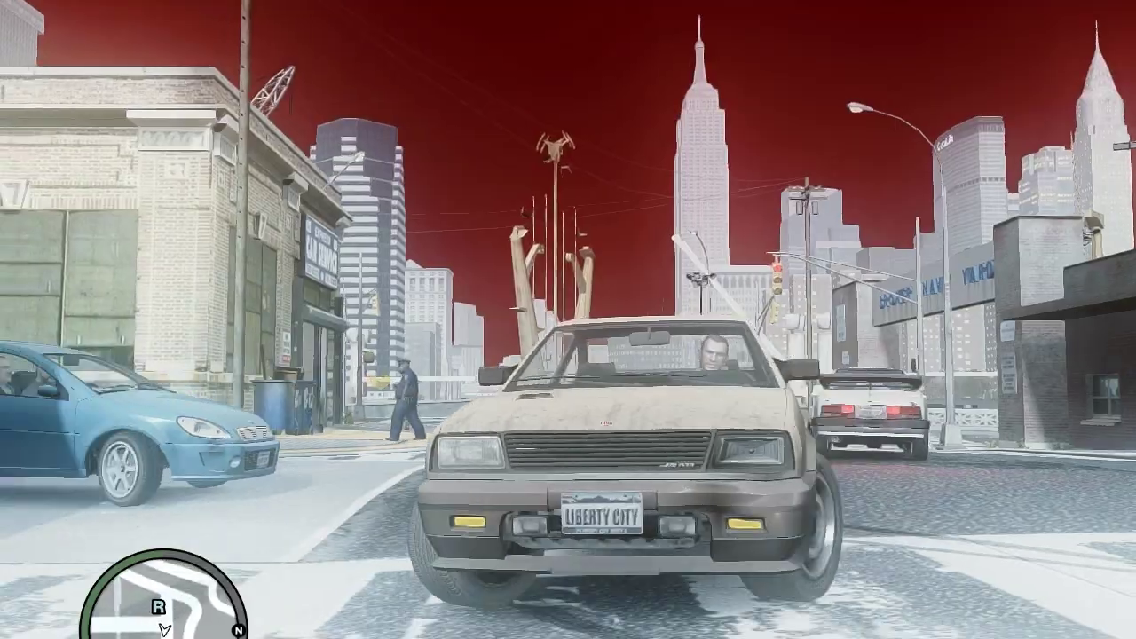
pyautogui.press('w')
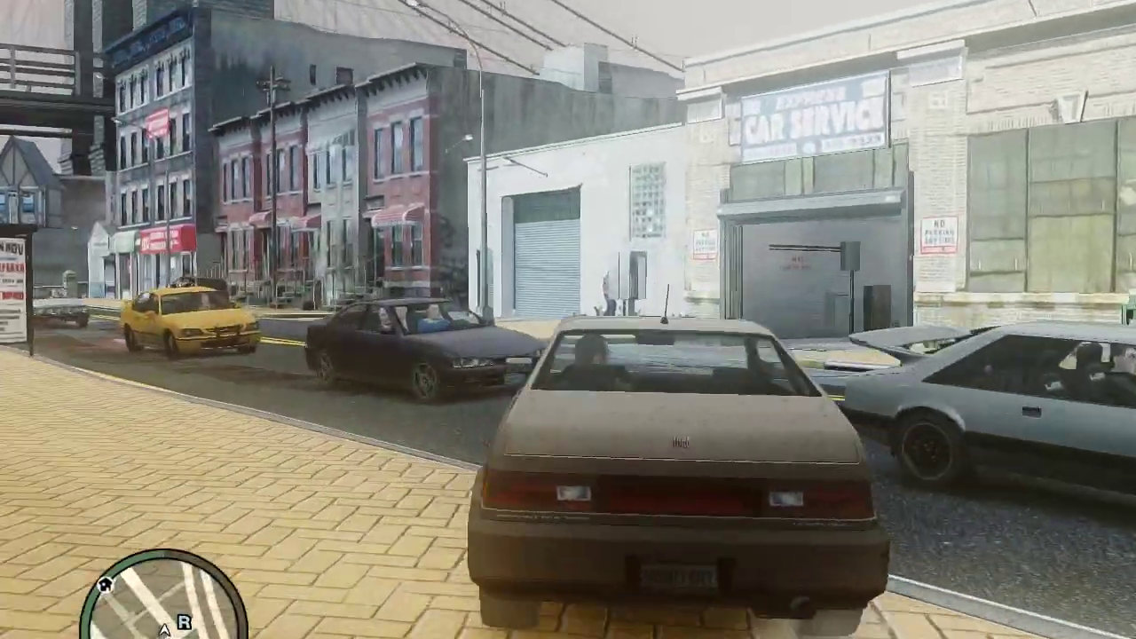
pyautogui.press('a')
pyautogui.press('a')
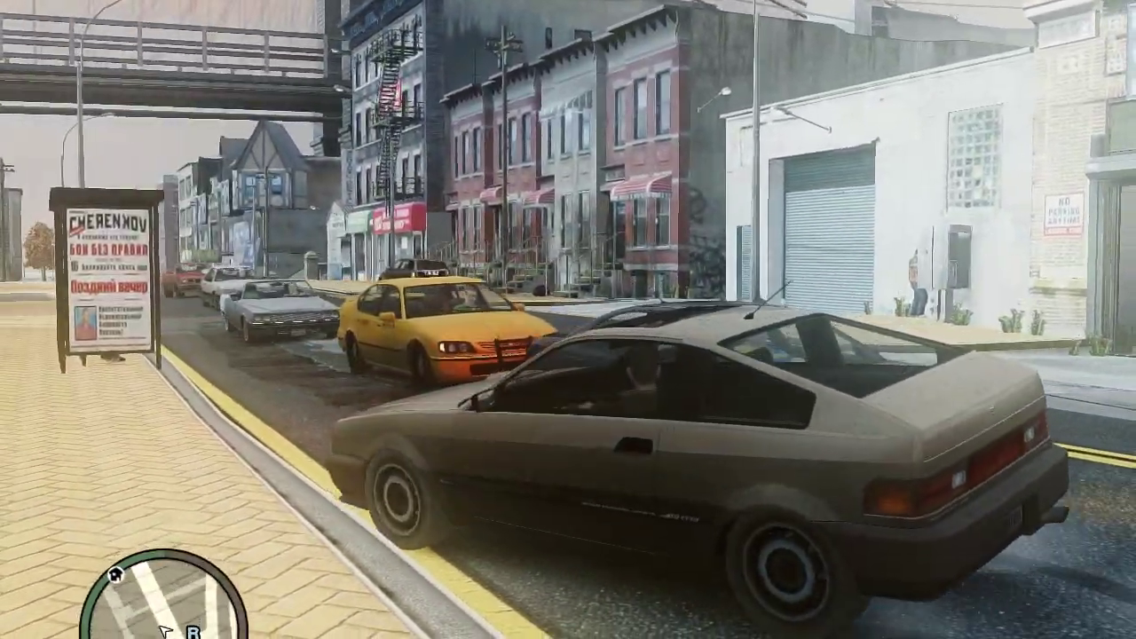
pyautogui.press('a')
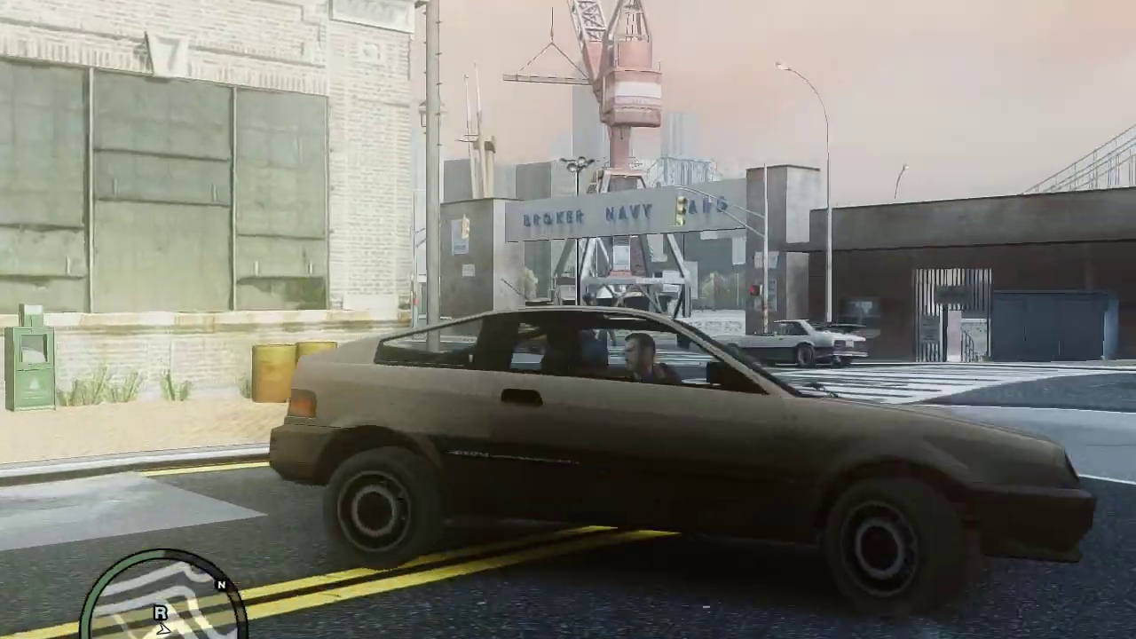
pyautogui.press('a')
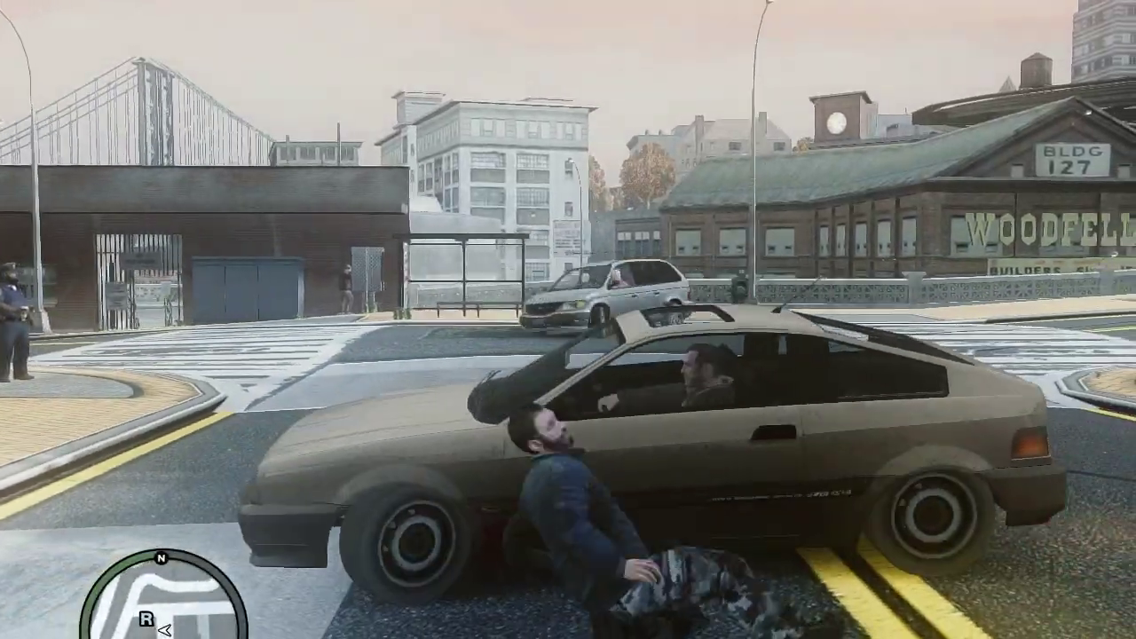
pyautogui.press('a')
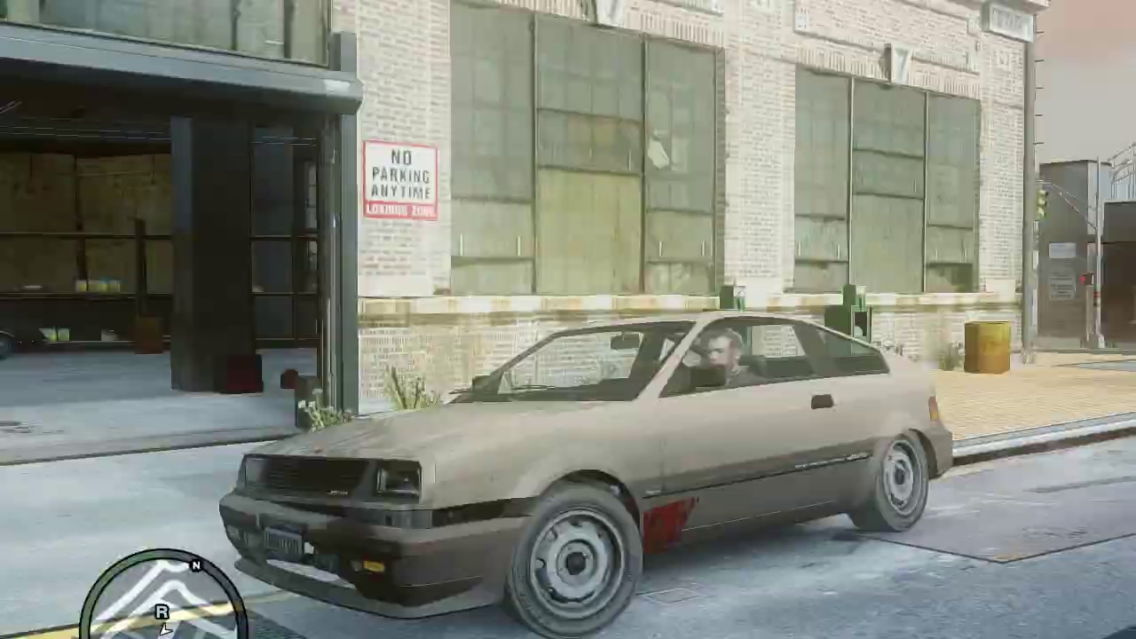
pyautogui.press('w')
pyautogui.press('d')
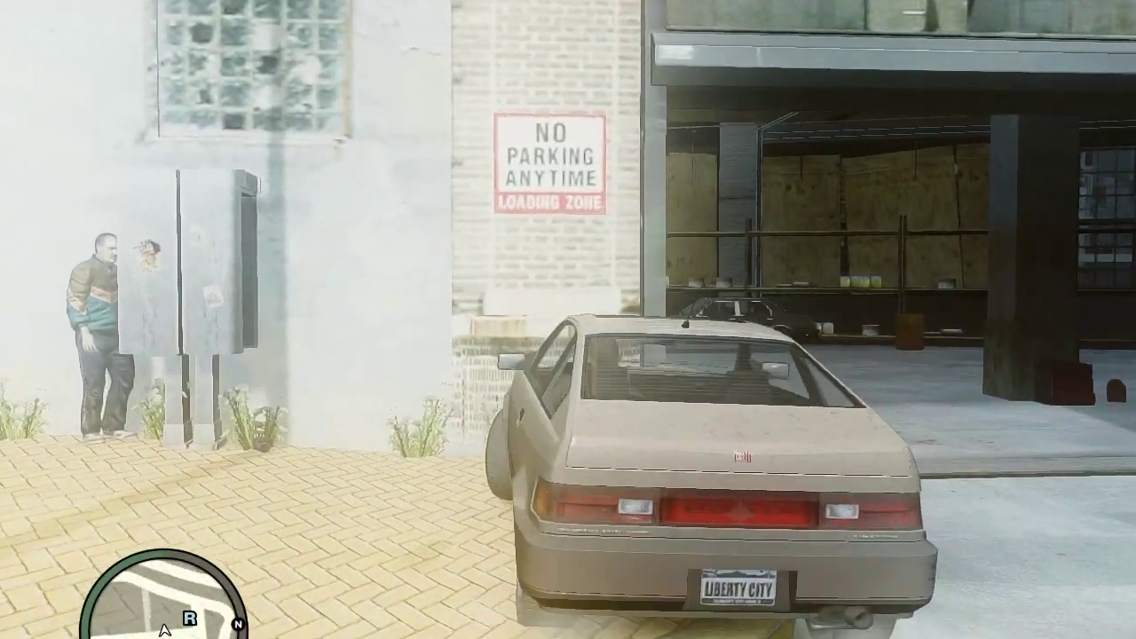
pyautogui.press('s')
pyautogui.press('a')
pyautogui.press('w')
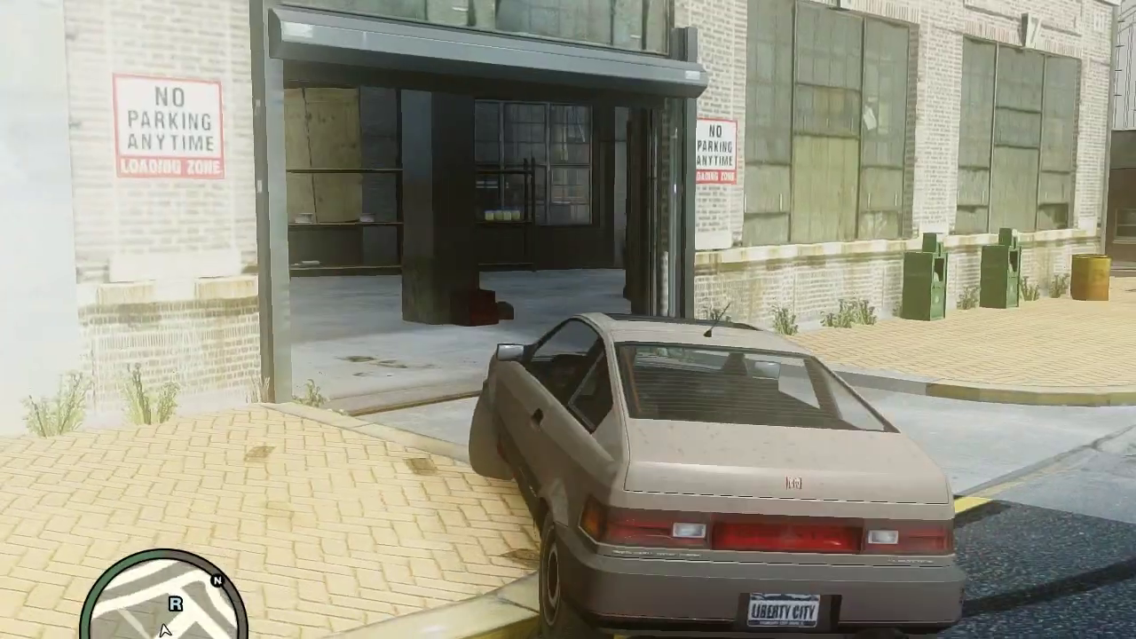
pyautogui.press('w')
pyautogui.press('a')
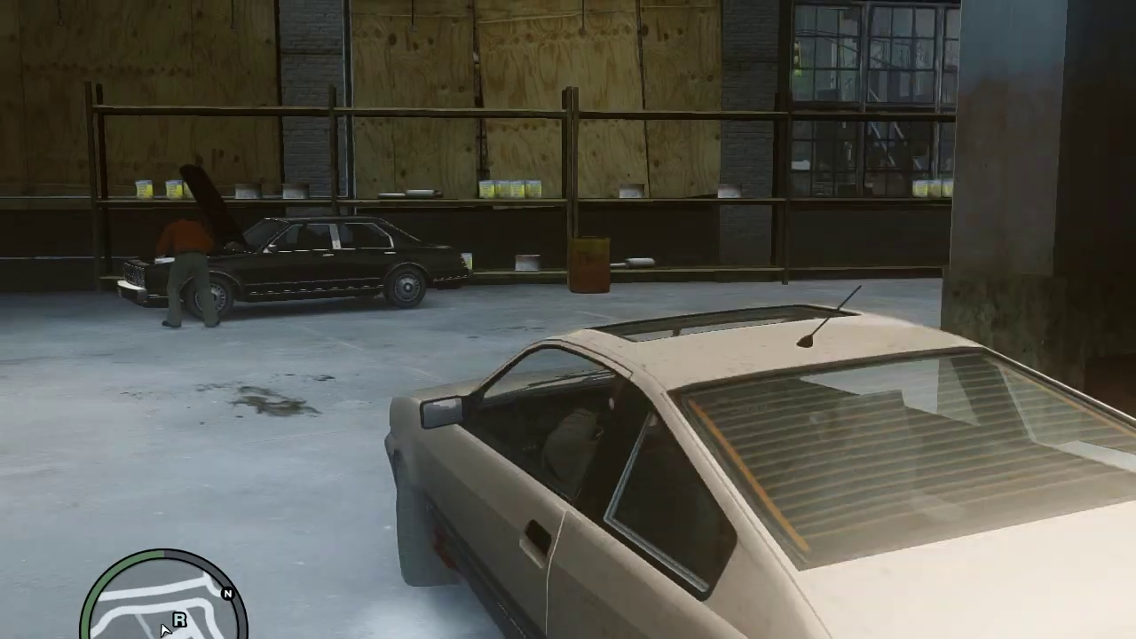
pyautogui.press('d')
pyautogui.press('w')
pyautogui.press('d')
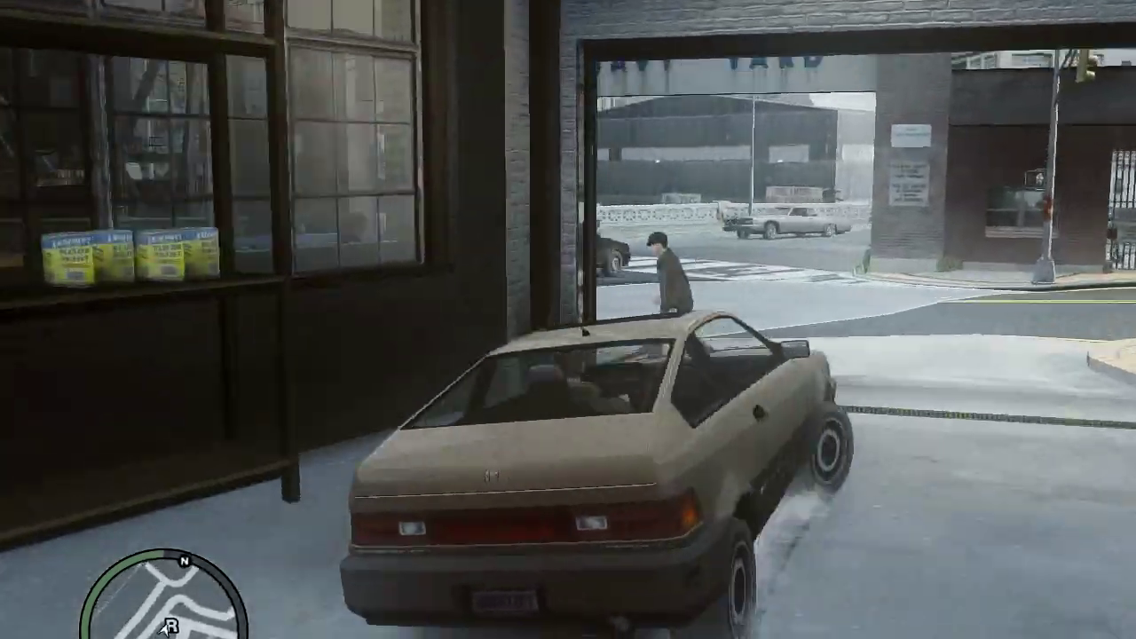
pyautogui.press('w')
pyautogui.press('a')
pyautogui.press('d')
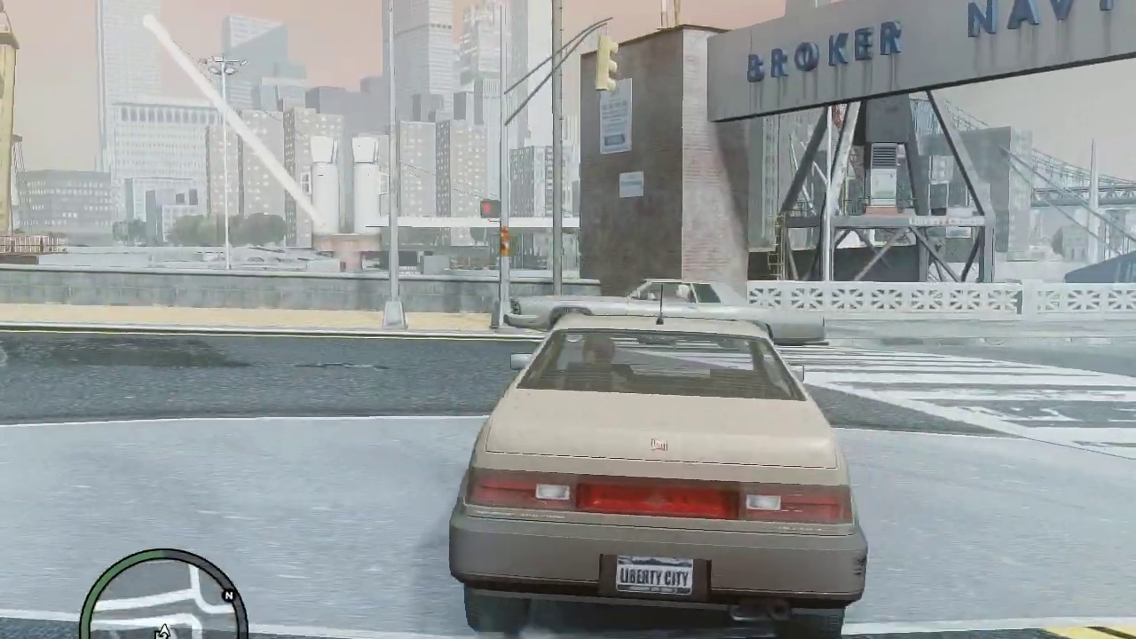
pyautogui.press('w')
pyautogui.press('a')
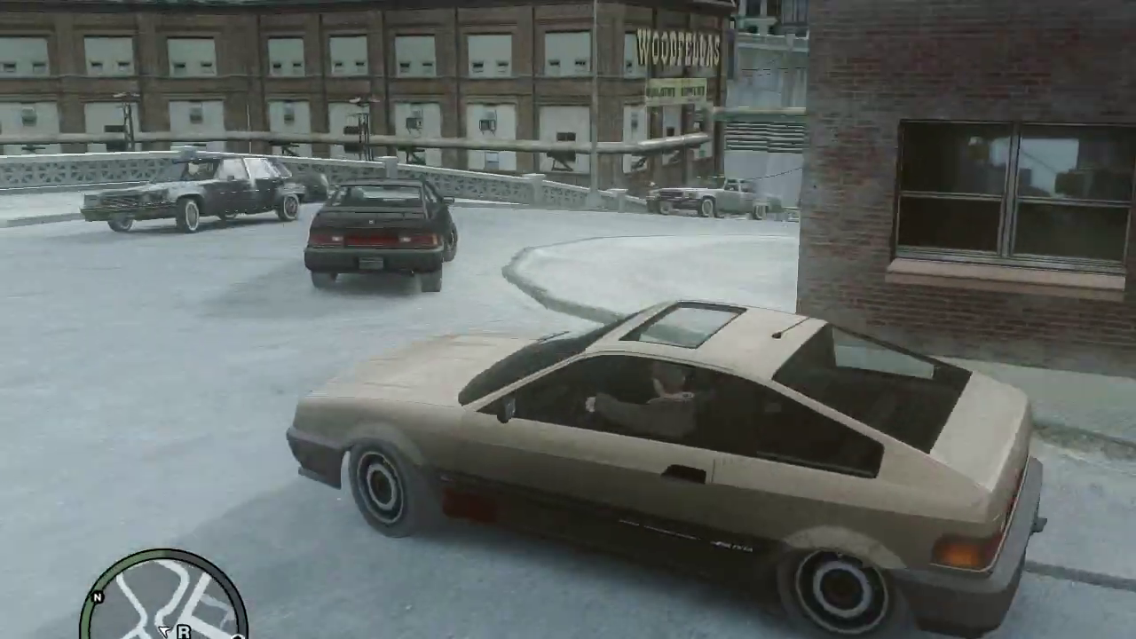
pyautogui.press('w')
pyautogui.press('d')
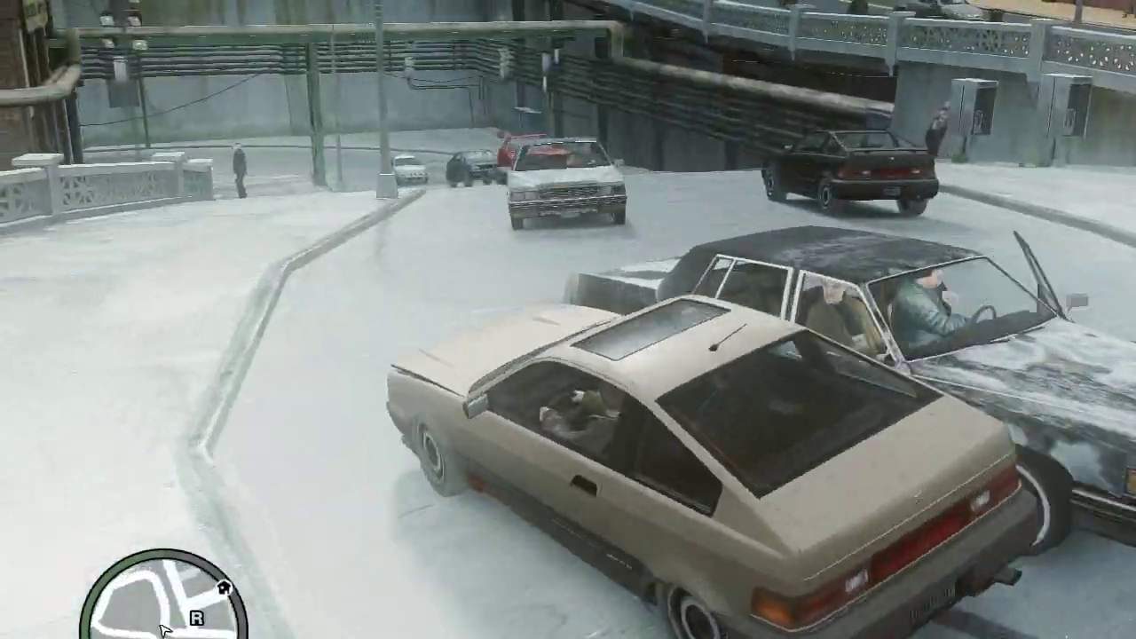
pyautogui.press('w')
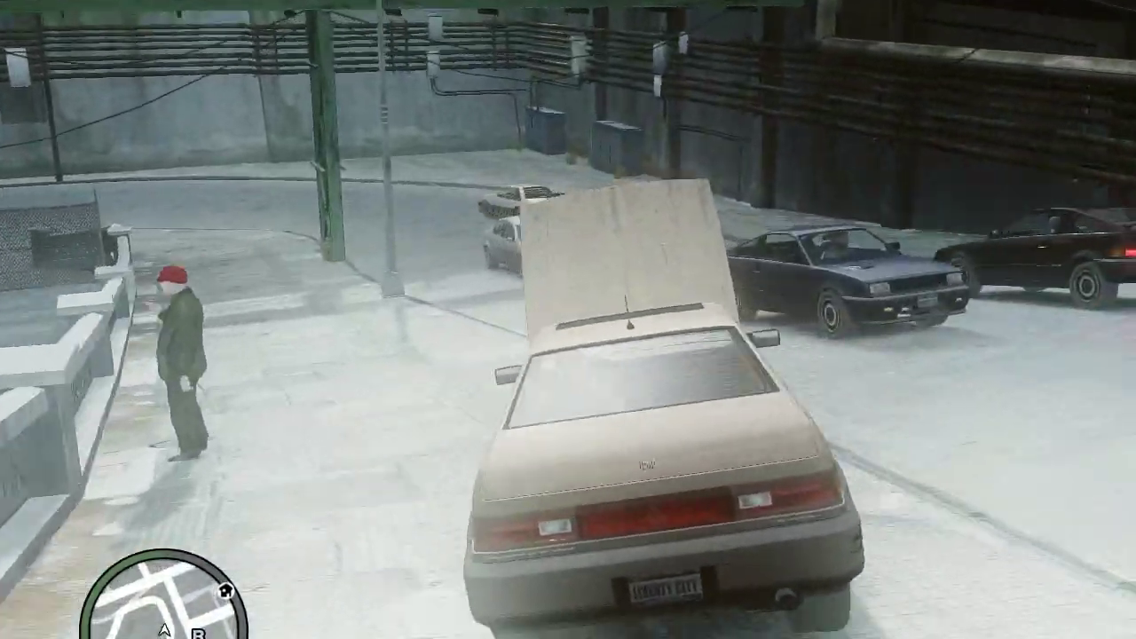
pyautogui.press('a')
pyautogui.press('s')
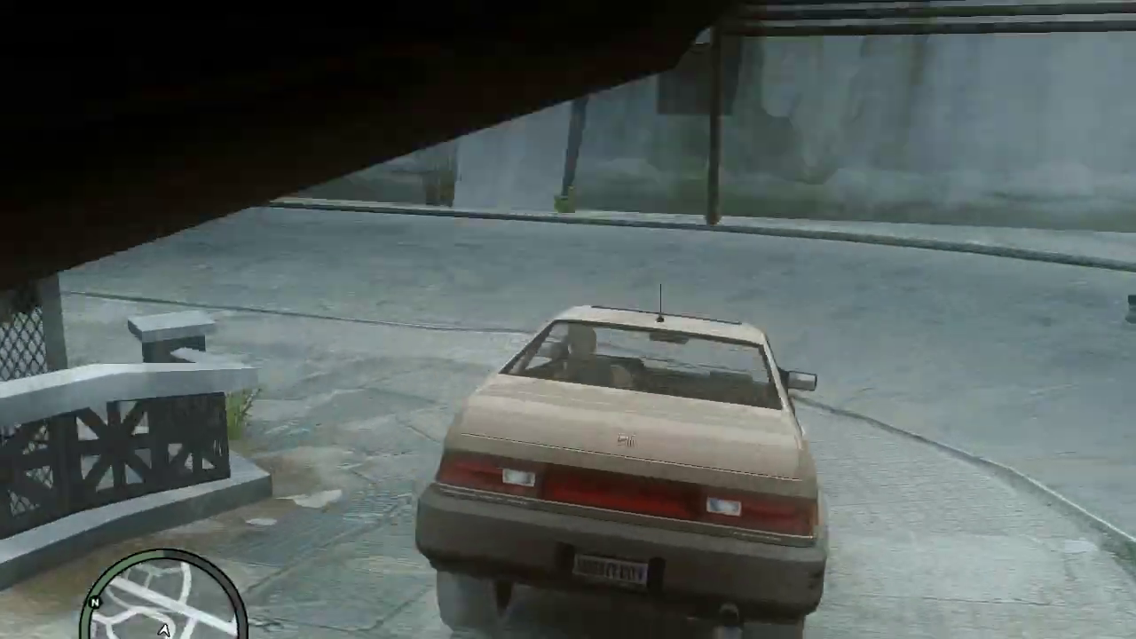
pyautogui.press('w')
pyautogui.press('a')
pyautogui.press('w')
pyautogui.press('a')
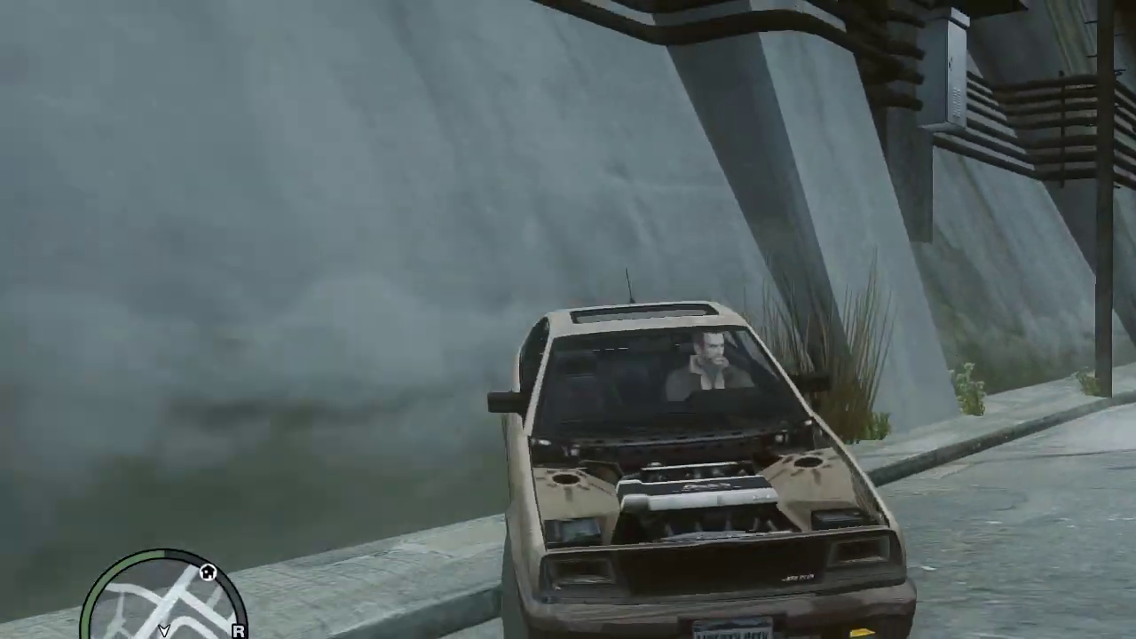
pyautogui.press('d')
pyautogui.press('w')
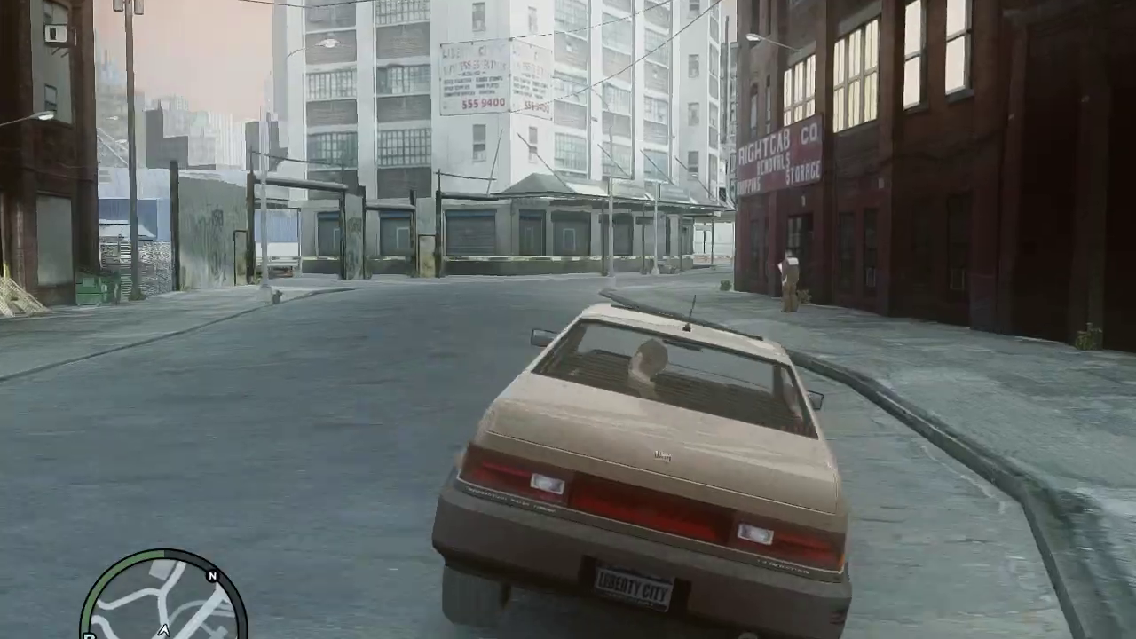
pyautogui.press('w')
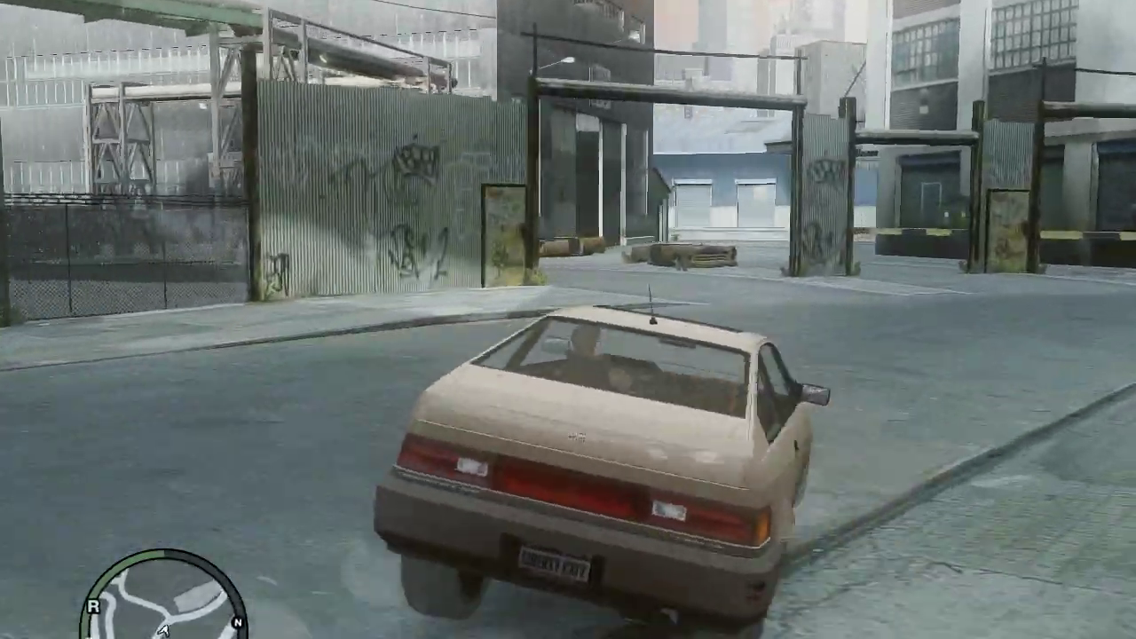
pyautogui.press('d')
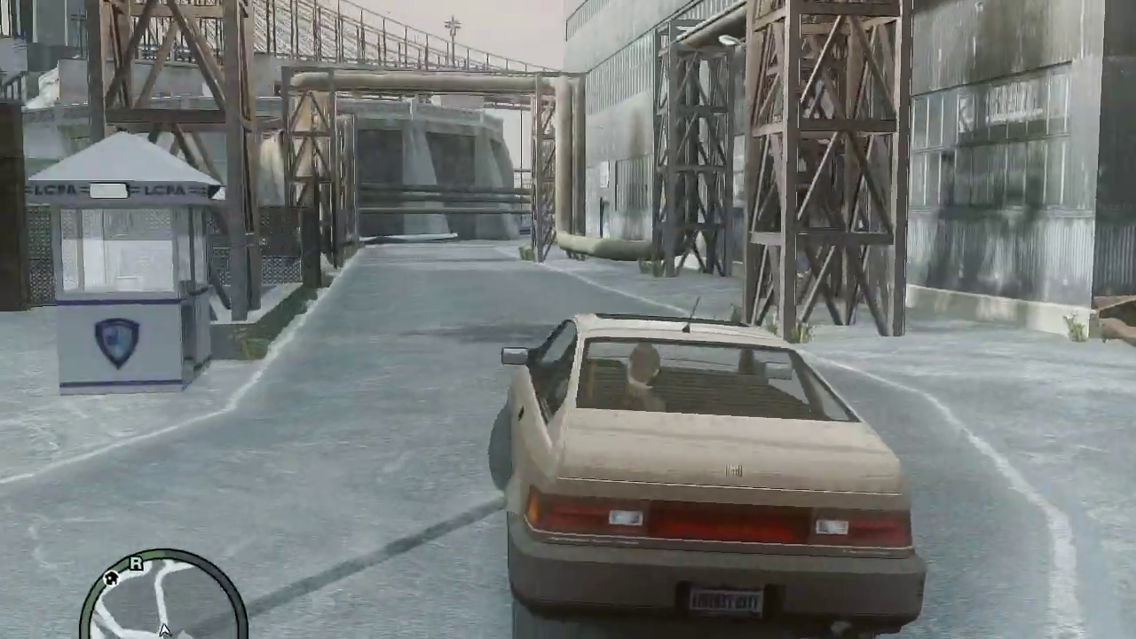
pyautogui.press('w')
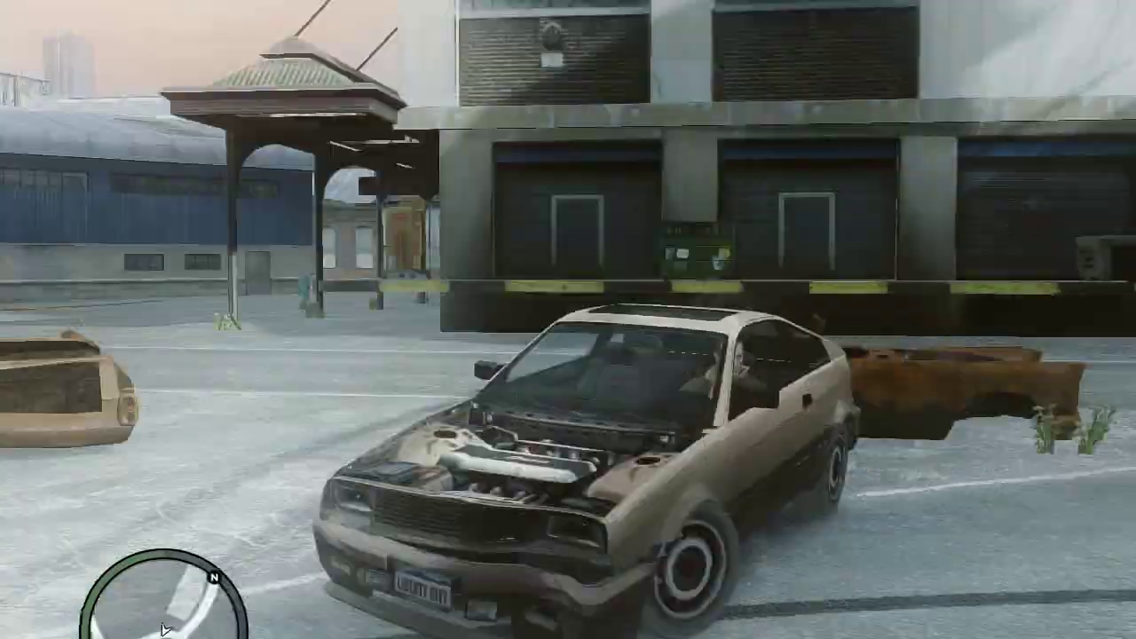
pyautogui.press('w')
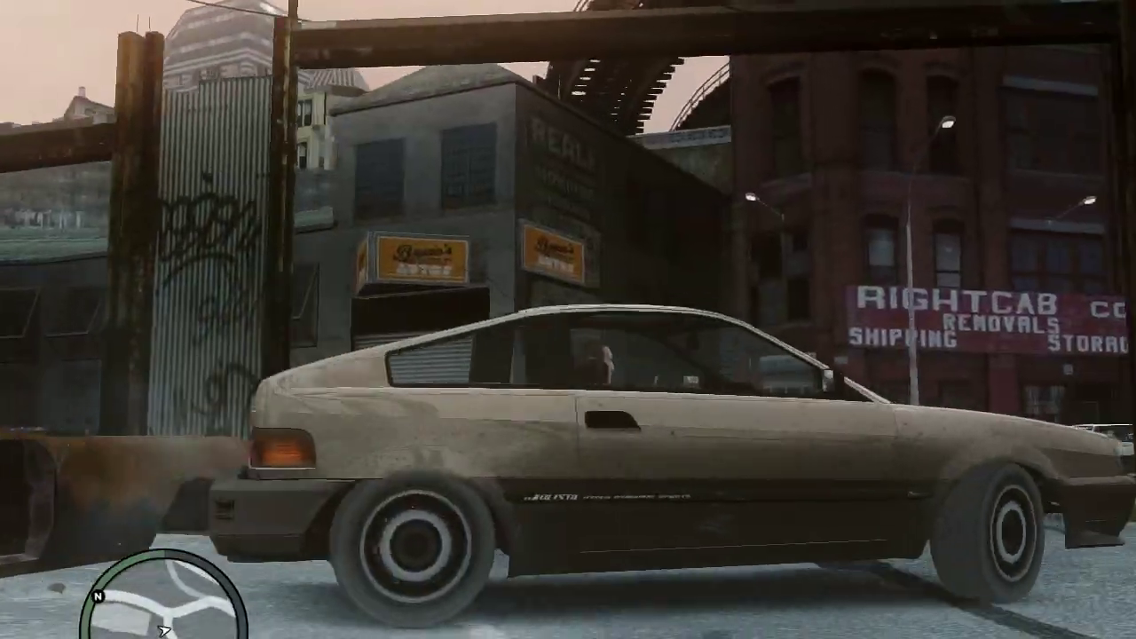
pyautogui.press('w')
pyautogui.press('a')
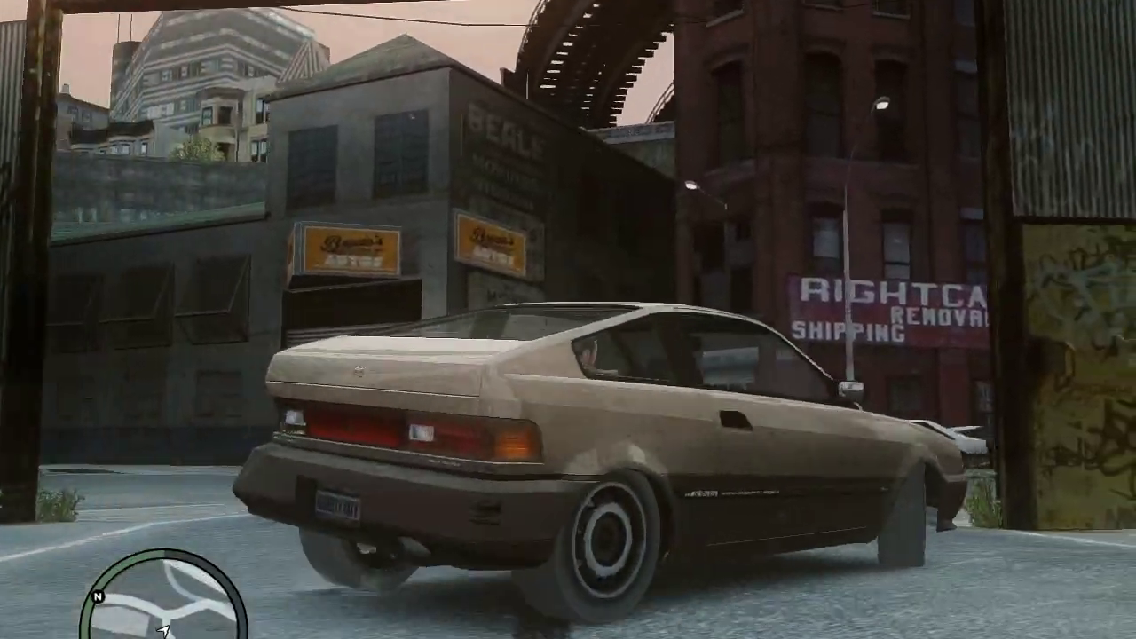
pyautogui.press('w')
pyautogui.press('d')
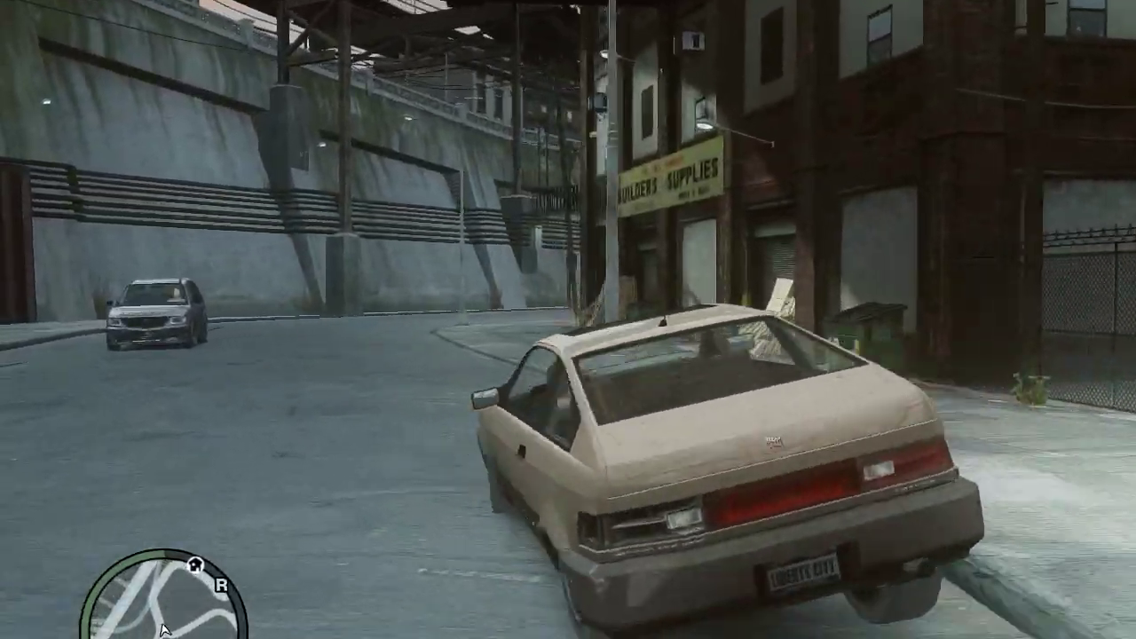